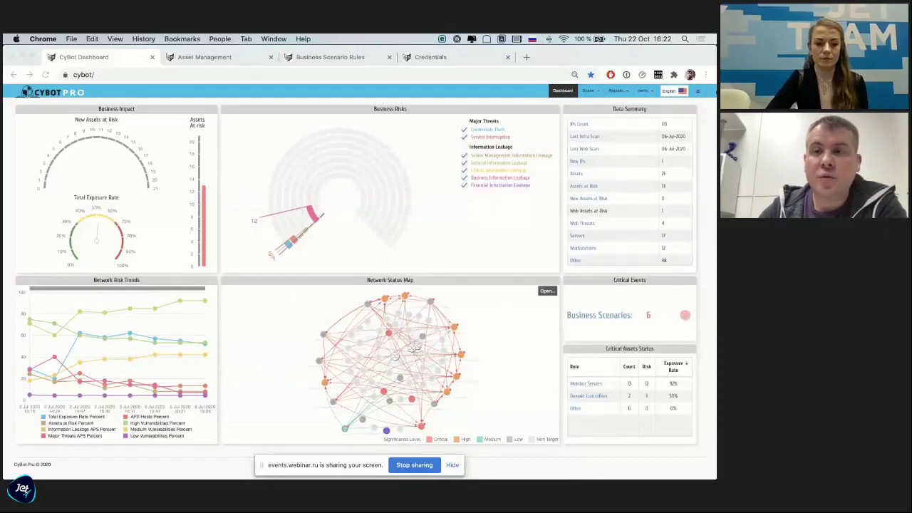
Look over the list of system administration sections and review the critical assets in Asset Management.
click(698, 93)
click(697, 93)
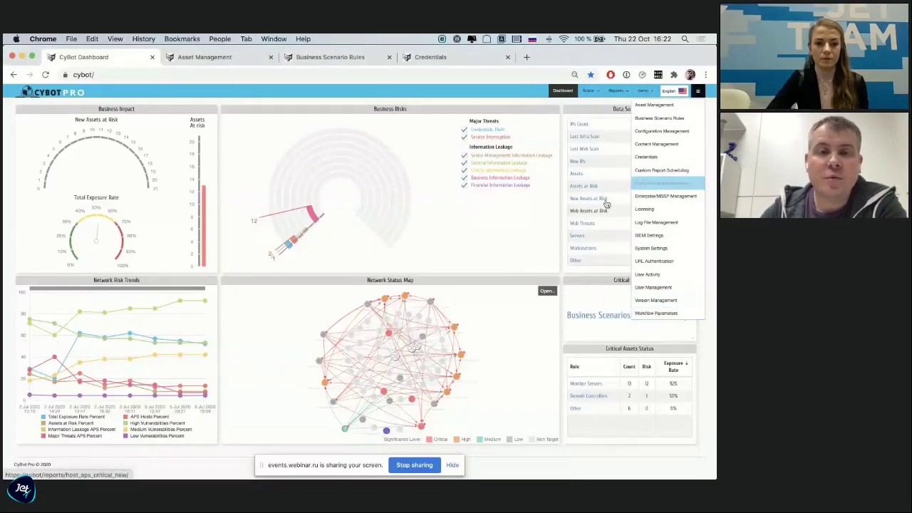
click(700, 94)
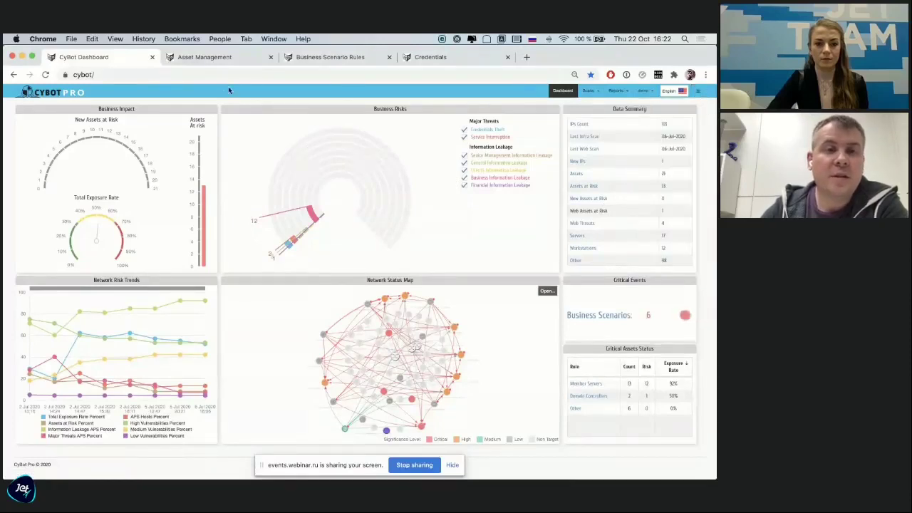
click(203, 63)
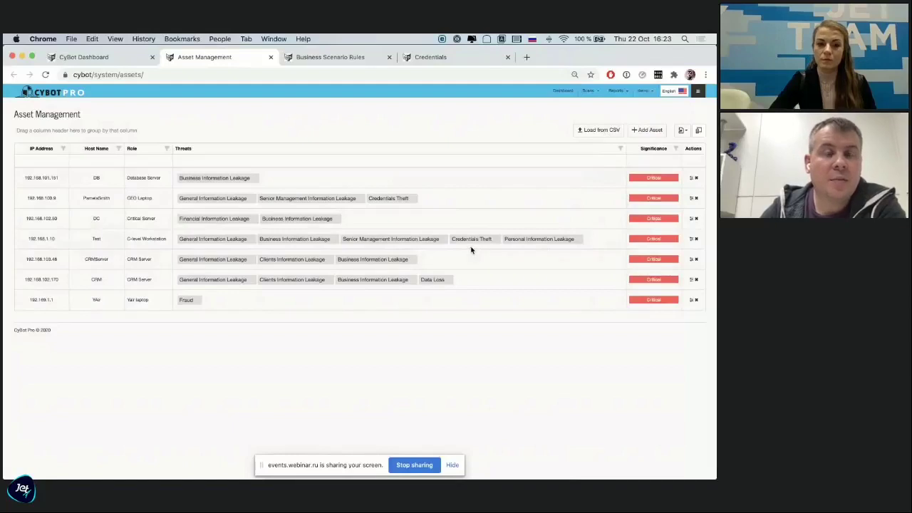
Draft a business scenario rule linking two StandaloneWorkstation roles, and display the first role's settings and the Communication Equipment roles.
click(336, 57)
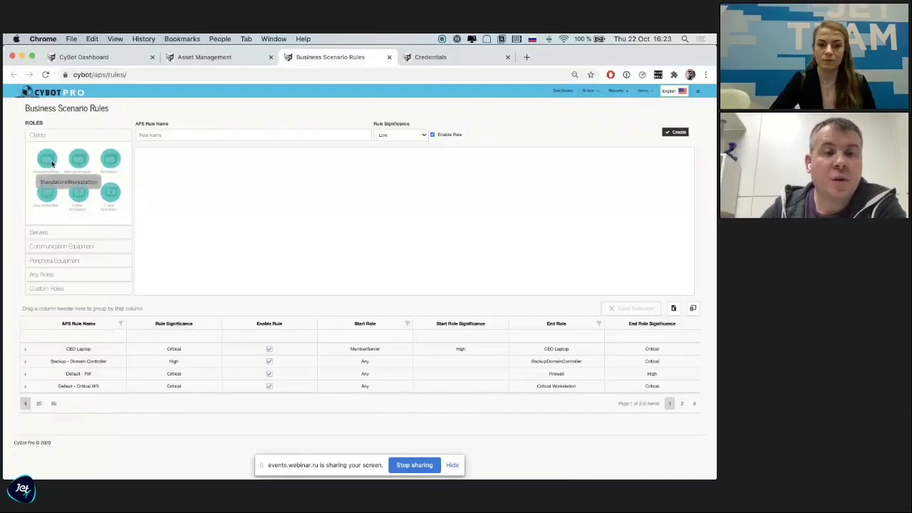
drag(47, 161, 305, 217)
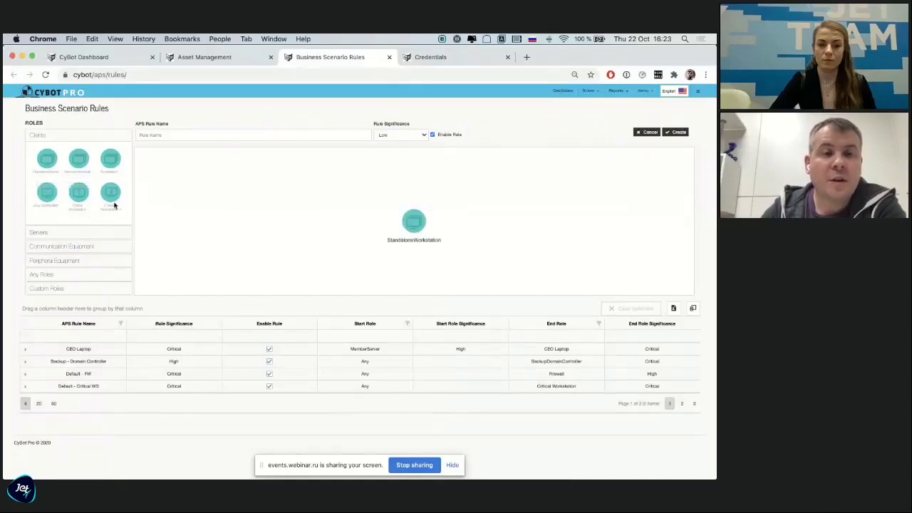
drag(79, 194, 510, 221)
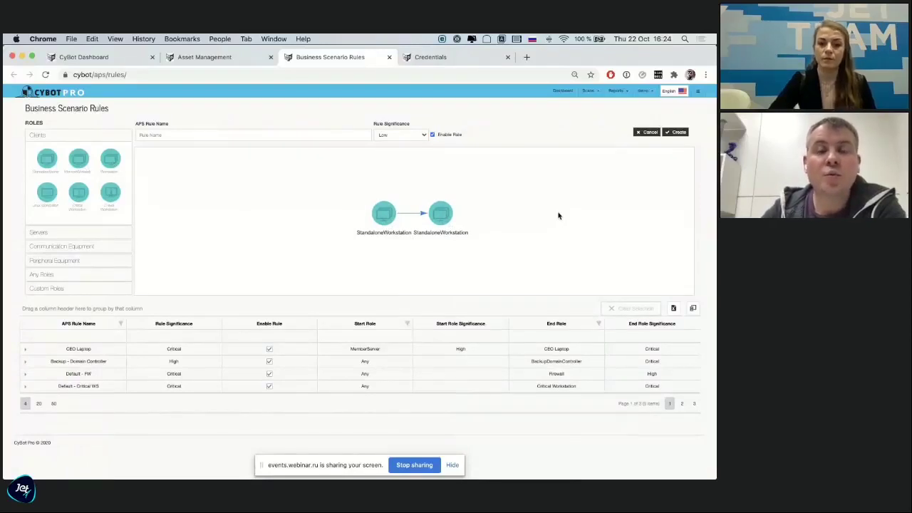
click(388, 214)
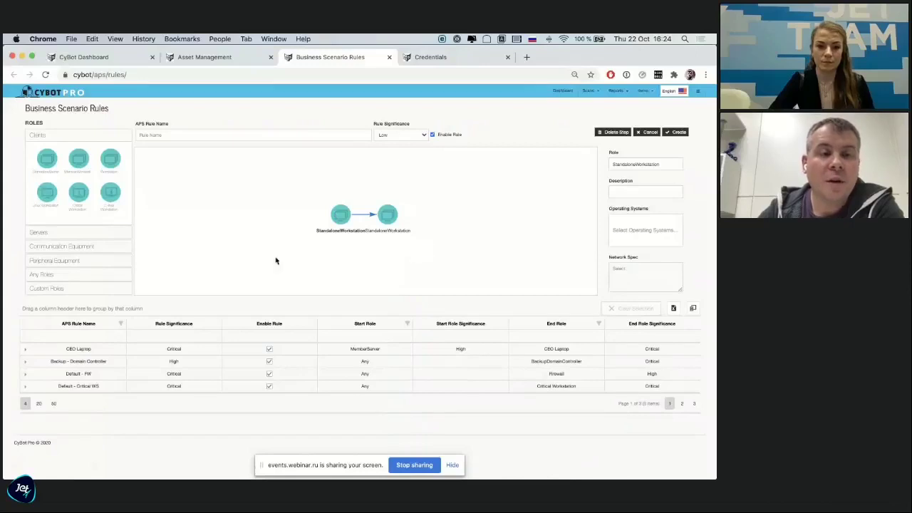
click(71, 246)
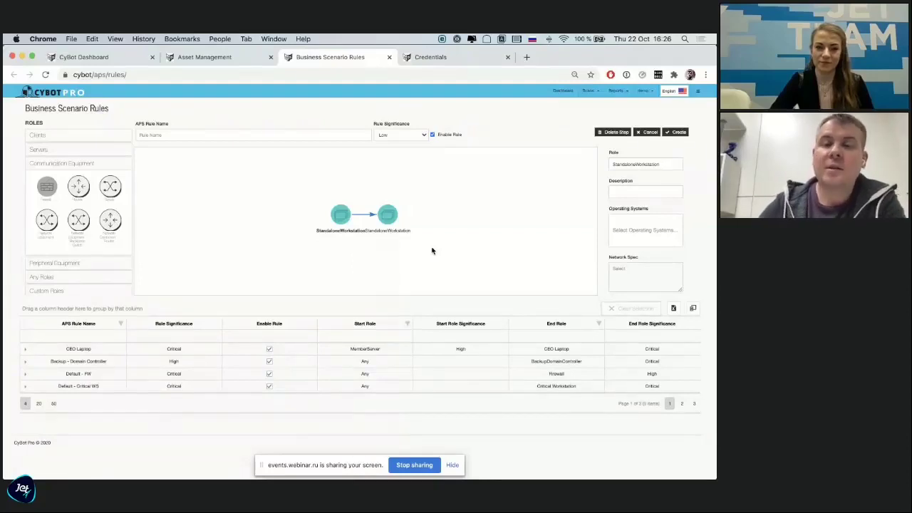
Review the stored scan credentials and the SIEM Settings, including the available protocol options.
click(436, 62)
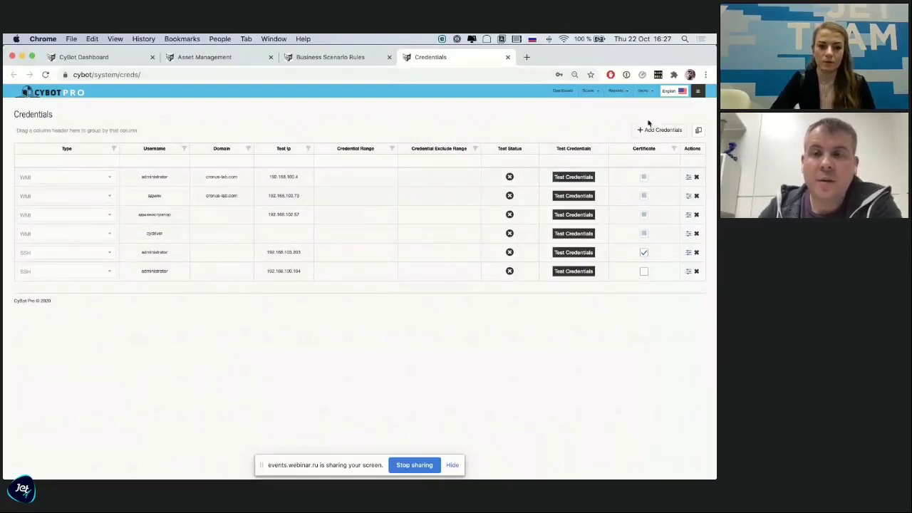
click(697, 92)
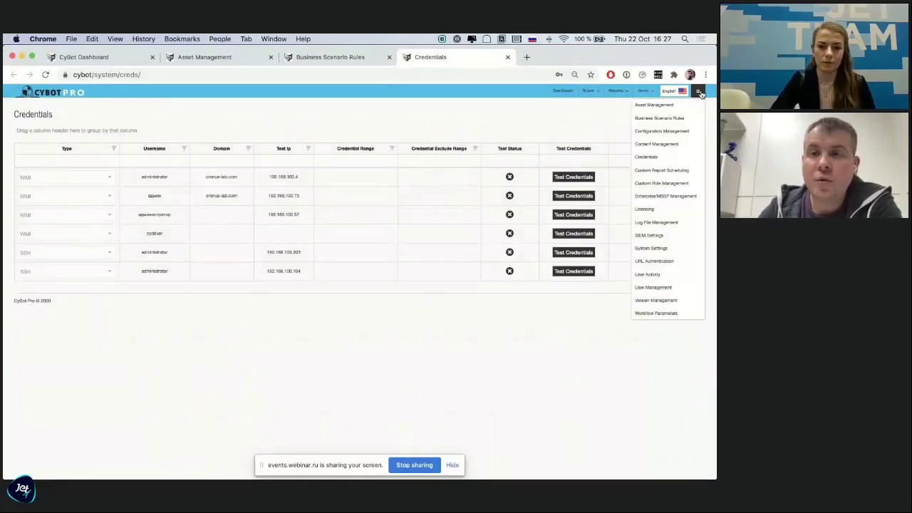
click(656, 237)
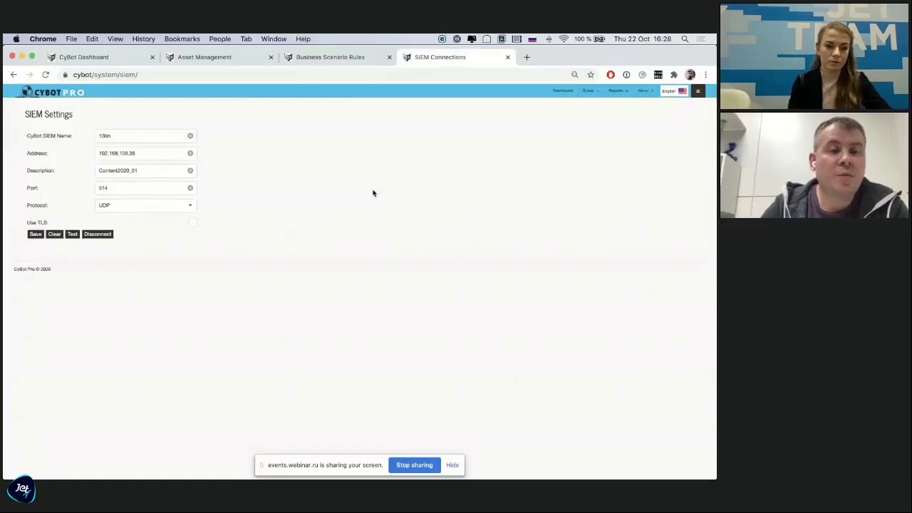
click(190, 205)
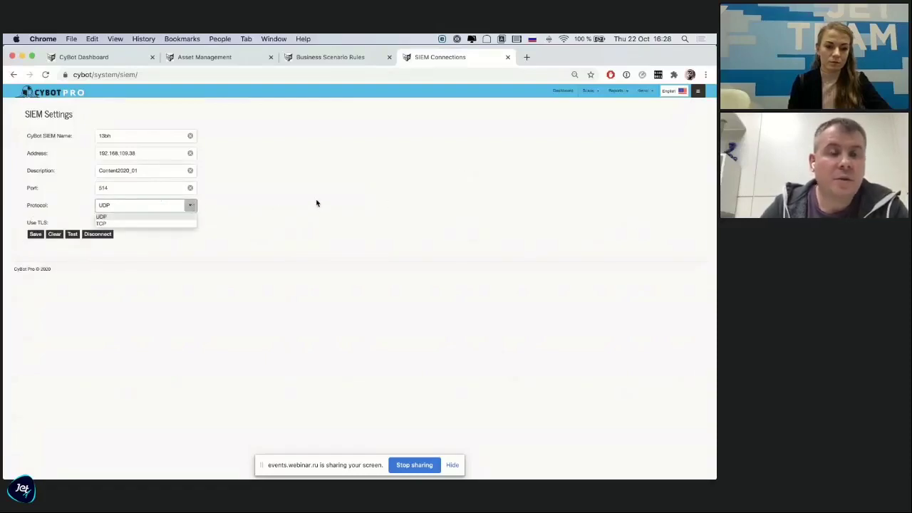
click(317, 204)
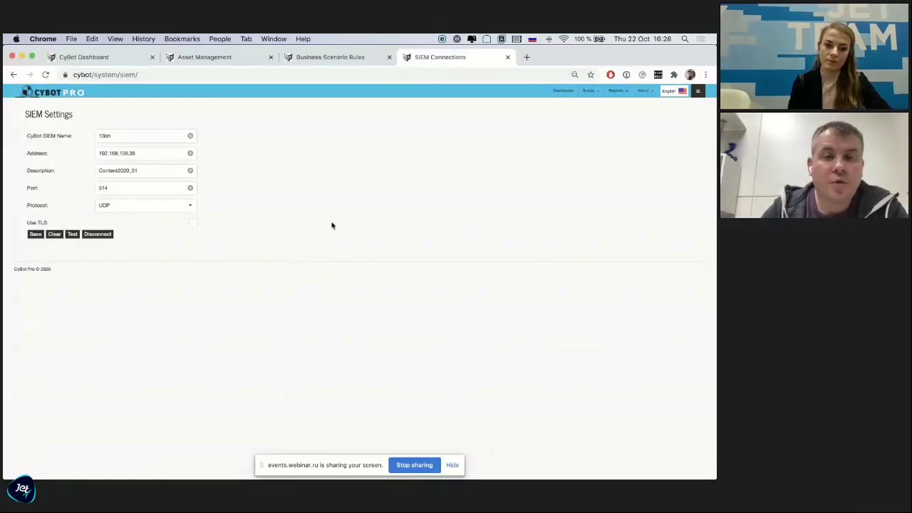
Switch to the browser window showing the Infrastructure Scans list.
click(273, 38)
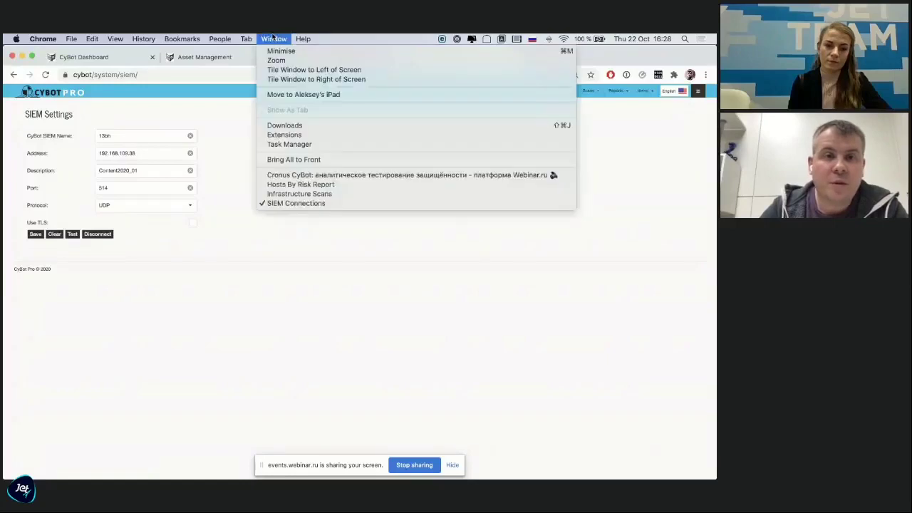
click(337, 195)
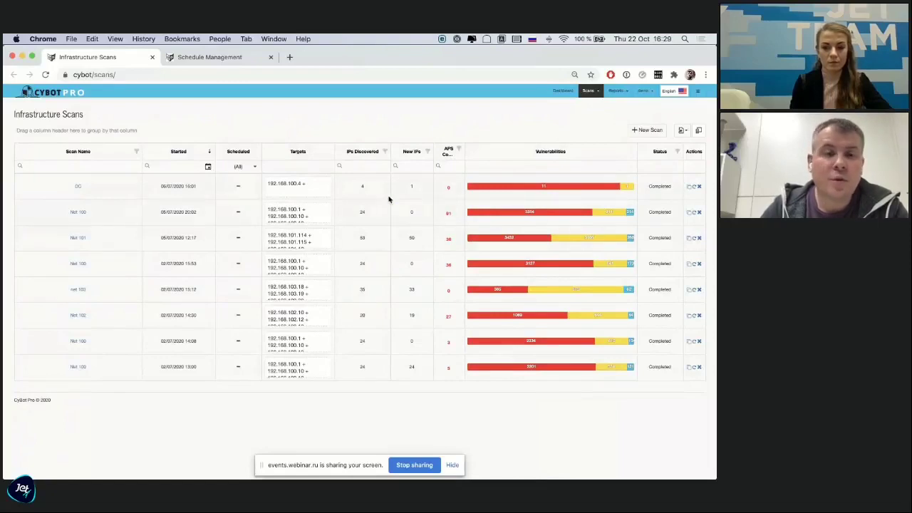
Start a new scan setup, try a schedule repeating every 1 hour, and return it to Scan Now.
click(643, 132)
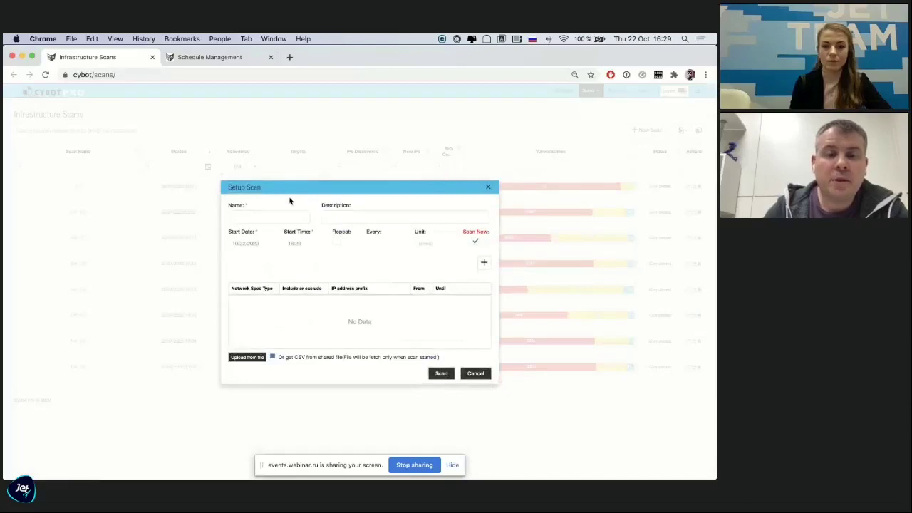
click(279, 217)
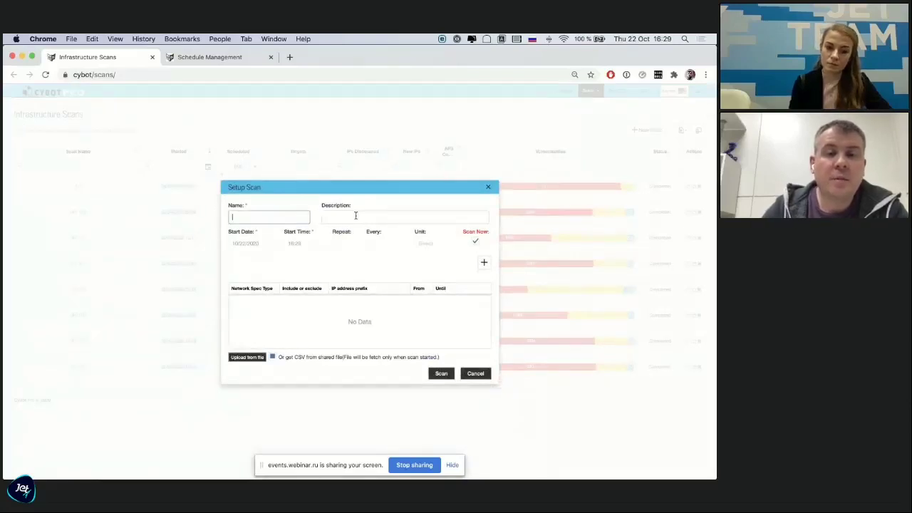
click(357, 215)
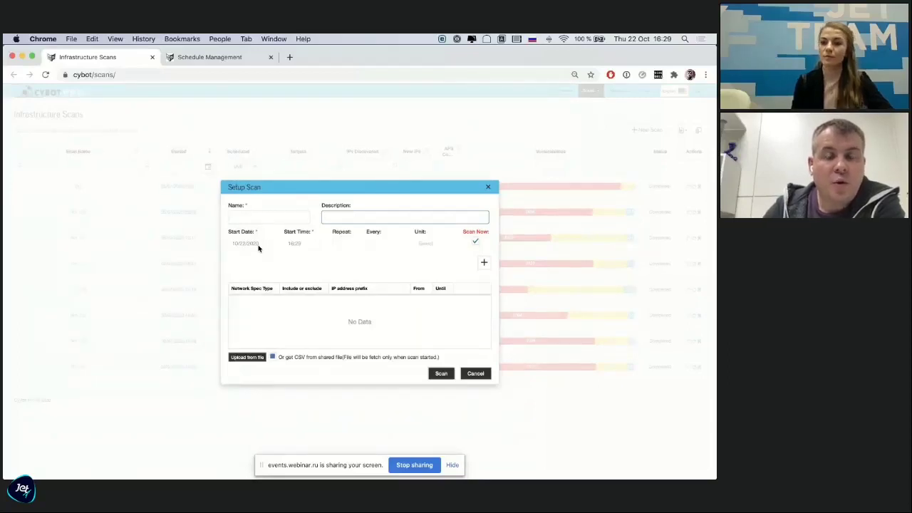
click(475, 241)
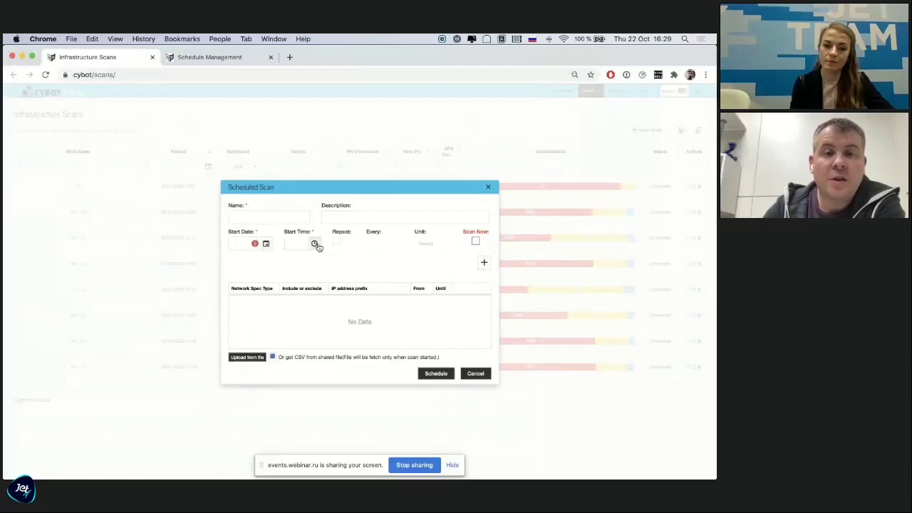
click(336, 241)
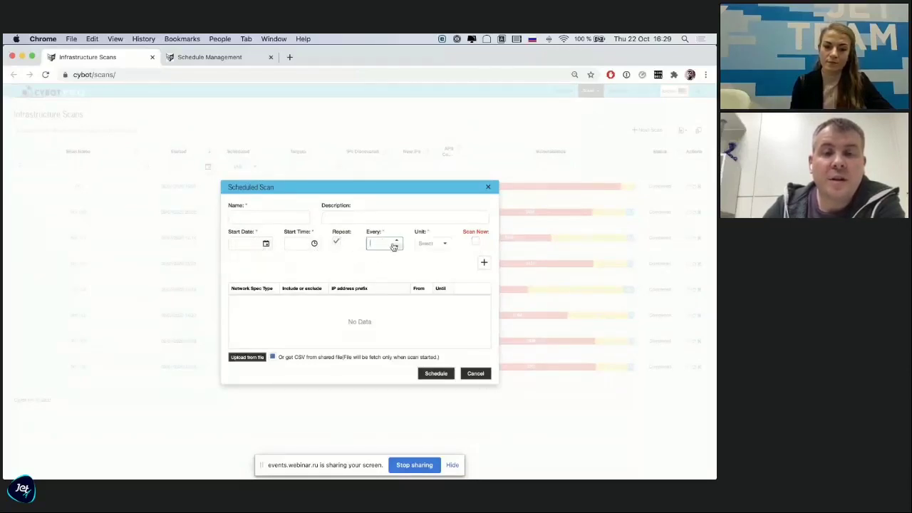
click(397, 242)
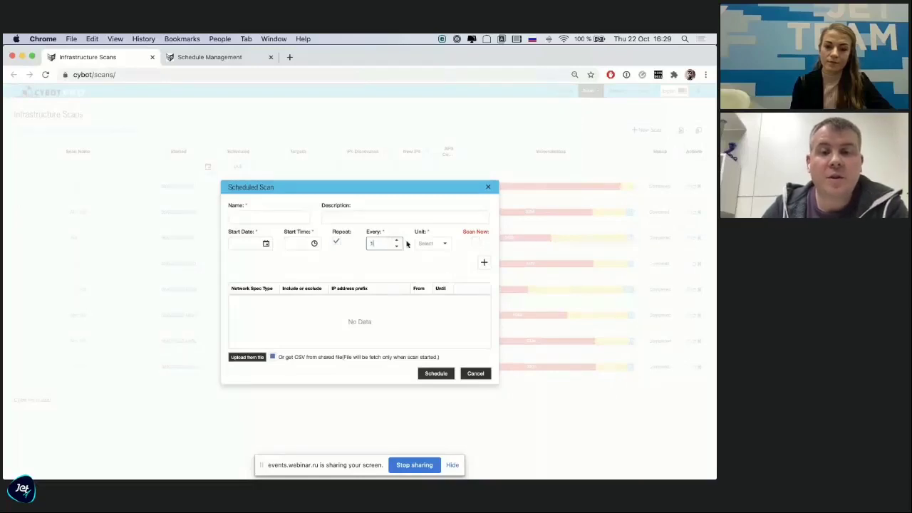
click(443, 243)
click(431, 275)
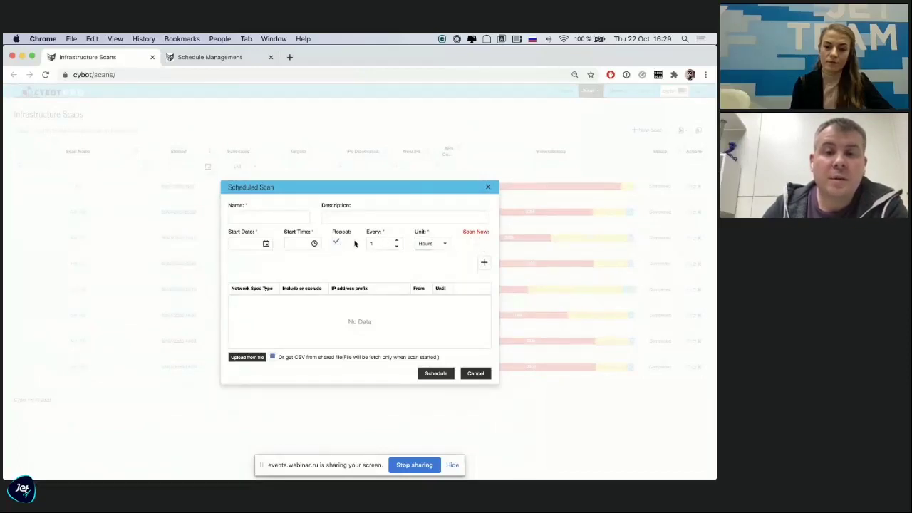
click(475, 241)
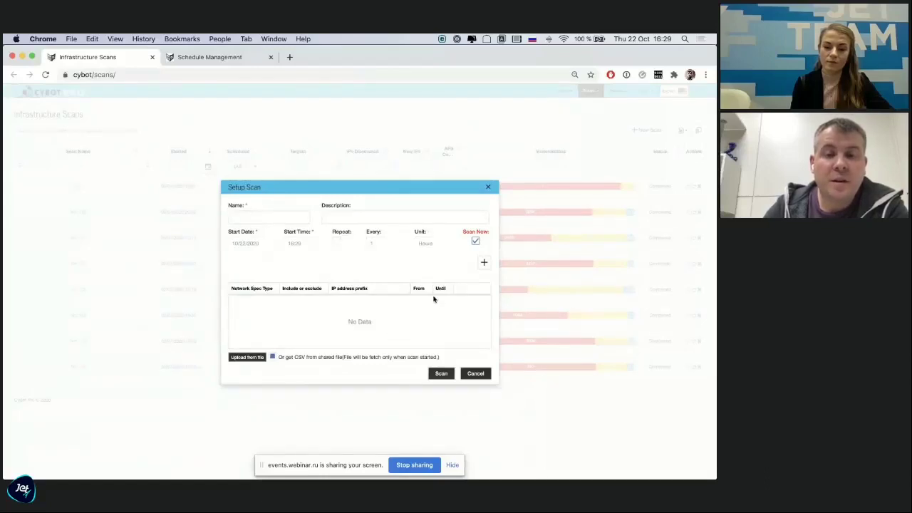
Add an included Range row to the scan targets, view the network spec types, and discard the scan setup.
click(484, 264)
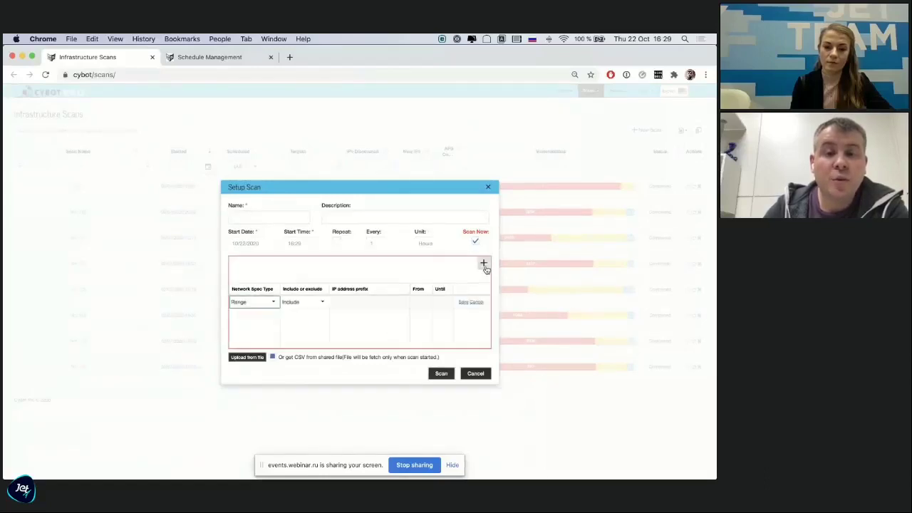
click(273, 303)
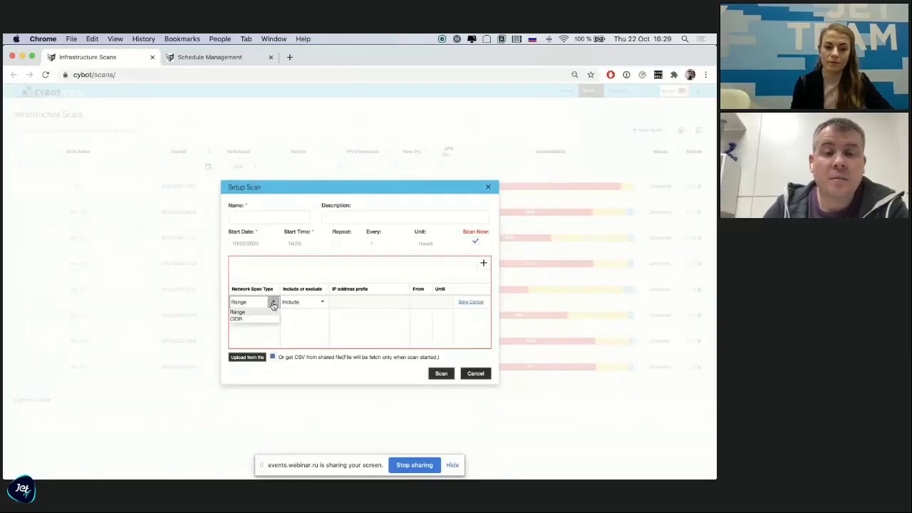
click(363, 327)
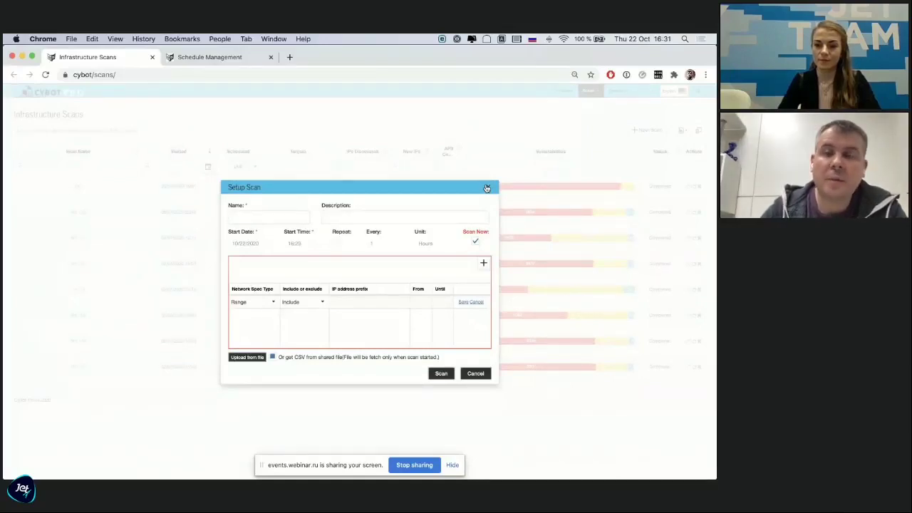
click(487, 188)
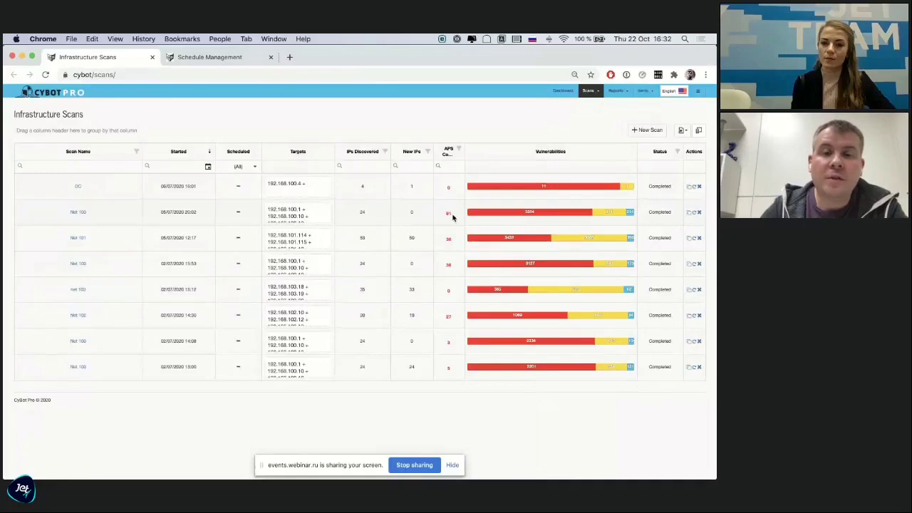
Open the details of the Net 100 scan started 05/07/2020 20:02 and browse the pages of its host list.
mouse_move(542, 216)
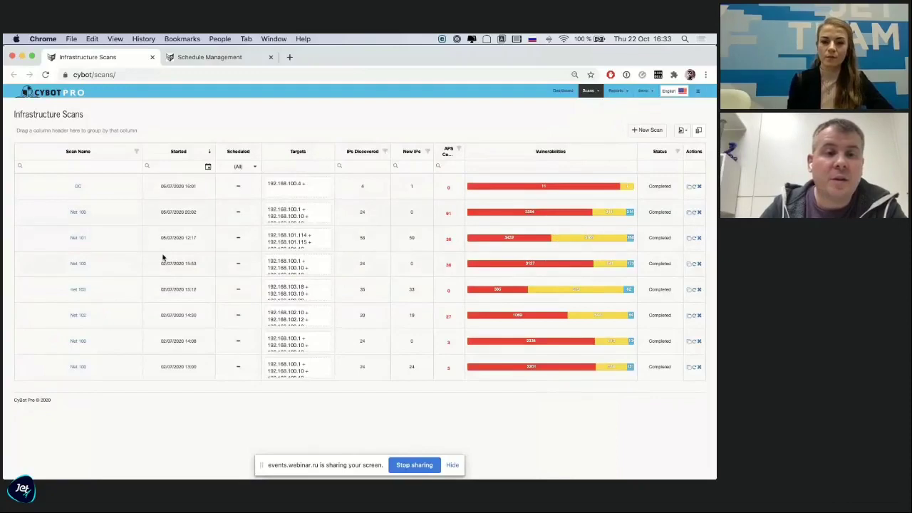
click(78, 213)
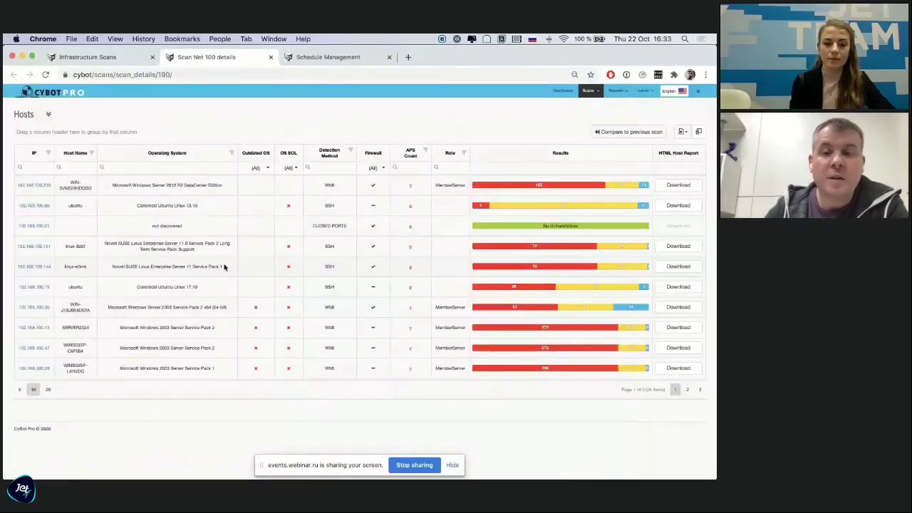
click(695, 391)
click(700, 388)
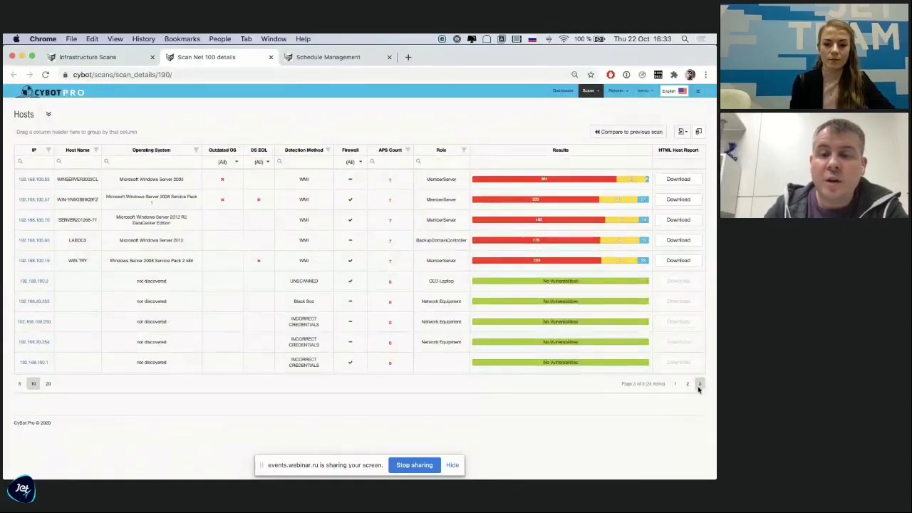
click(687, 384)
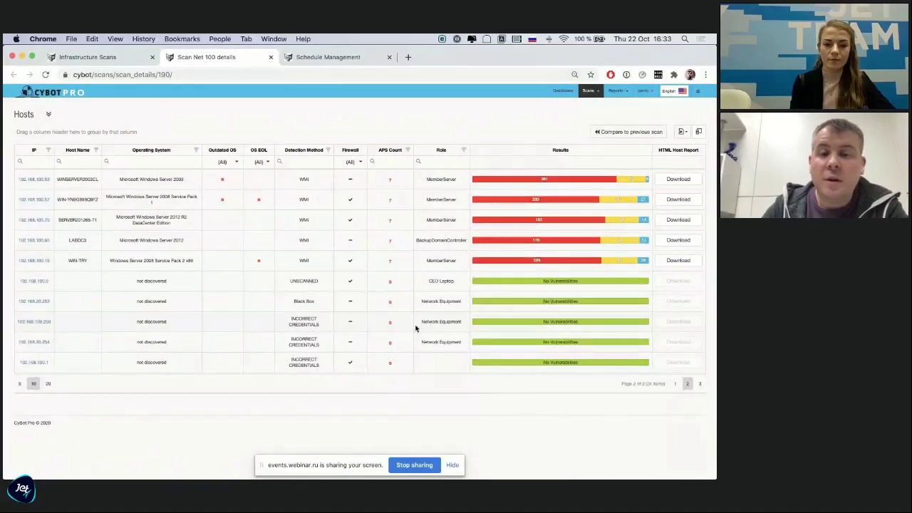
click(675, 385)
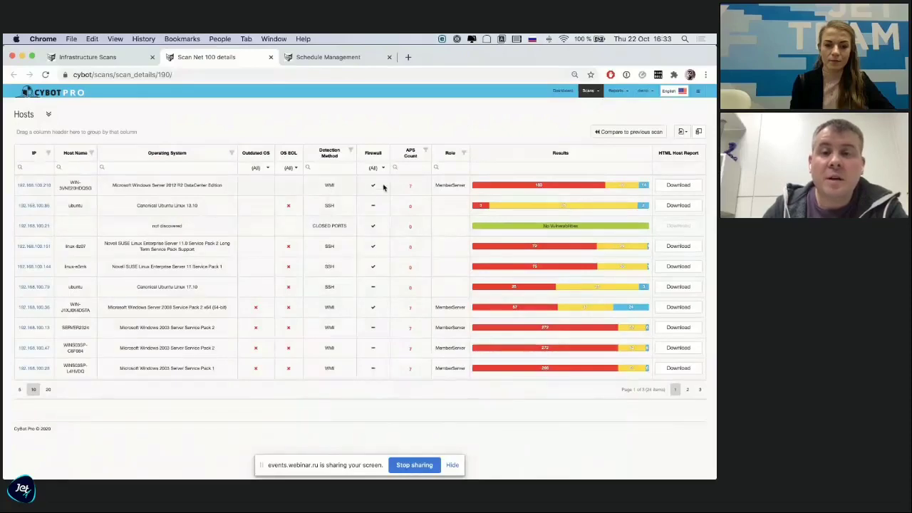
Download the HTML host report for 192.168.100.210 and open it to review the Host Port Distribution.
click(681, 186)
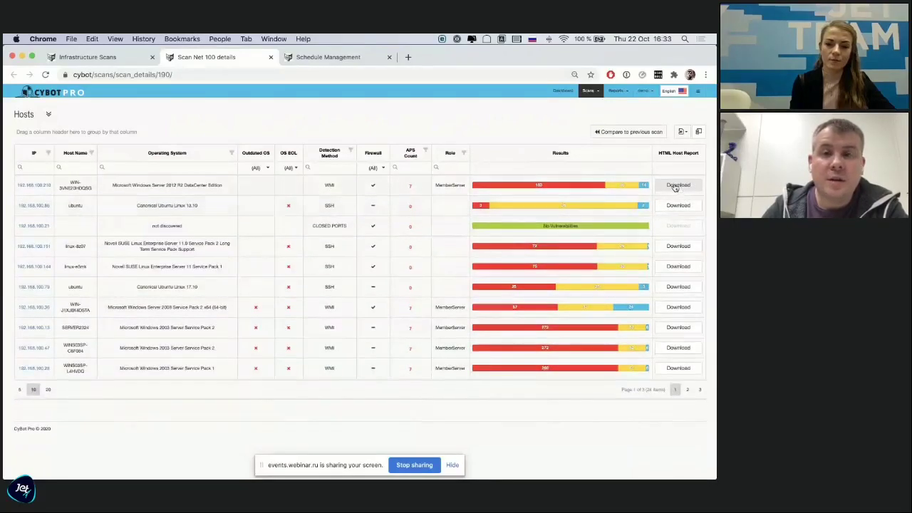
click(57, 466)
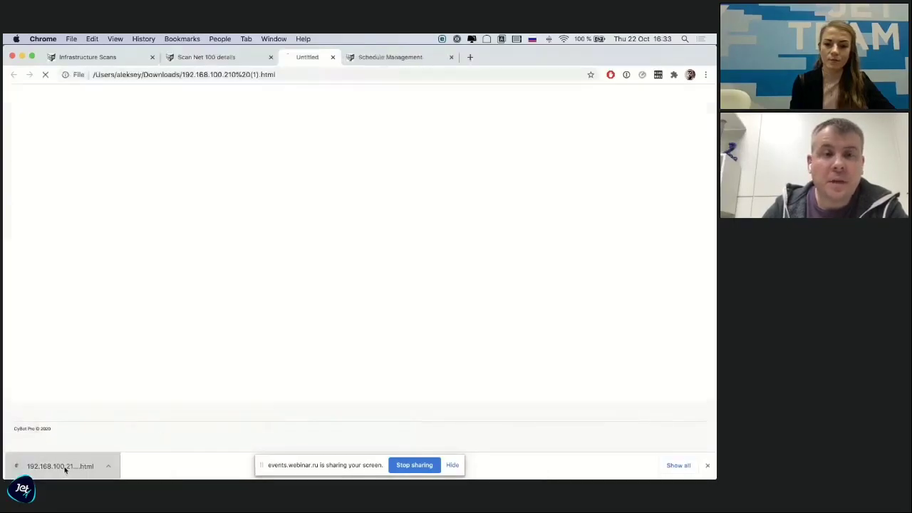
scroll(329, 217, down, 15)
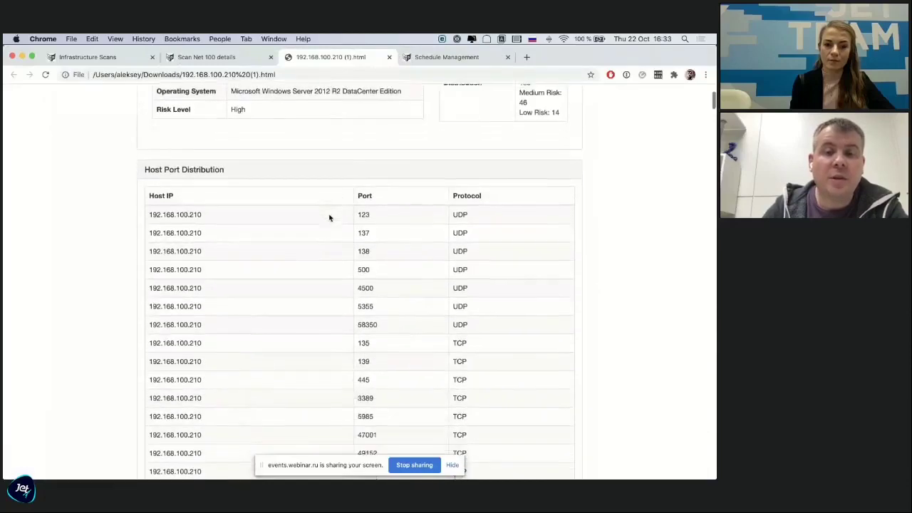
Examine the Vulnerabilities Distribution and Host Vulnerabilities Details in the 192.168.100.210 report, and return to its basic host information.
scroll(329, 217, down, 10)
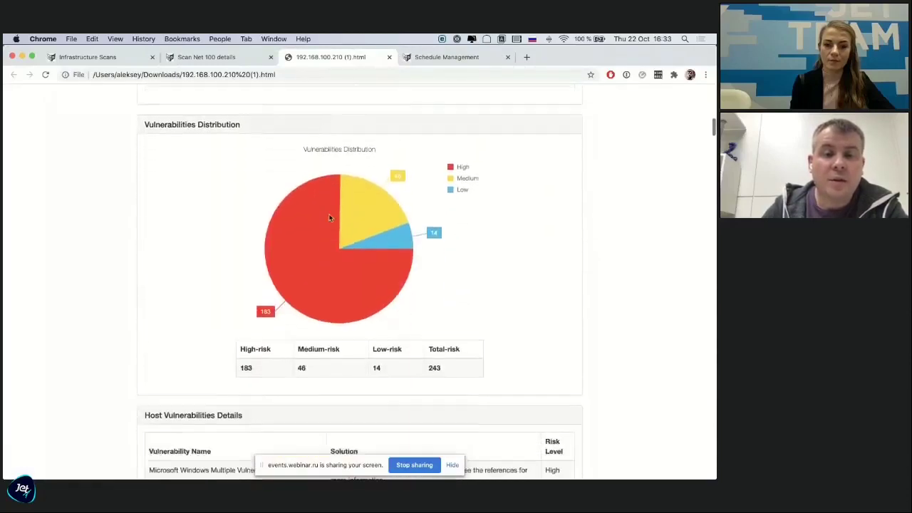
scroll(329, 217, down, 6)
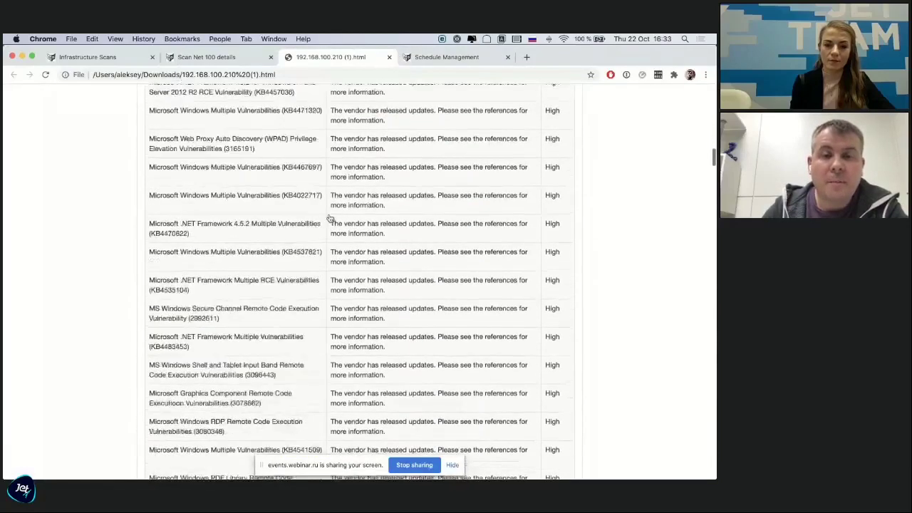
scroll(329, 217, down, 15)
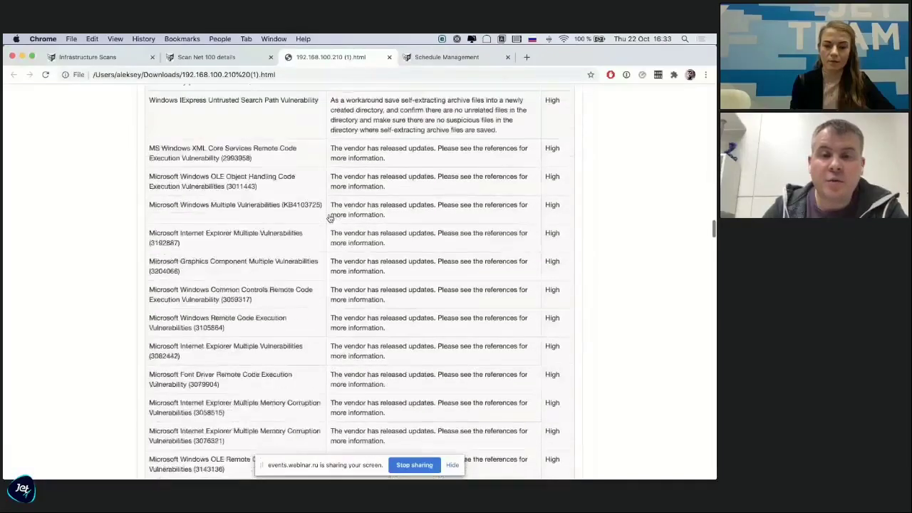
scroll(329, 217, down, 15)
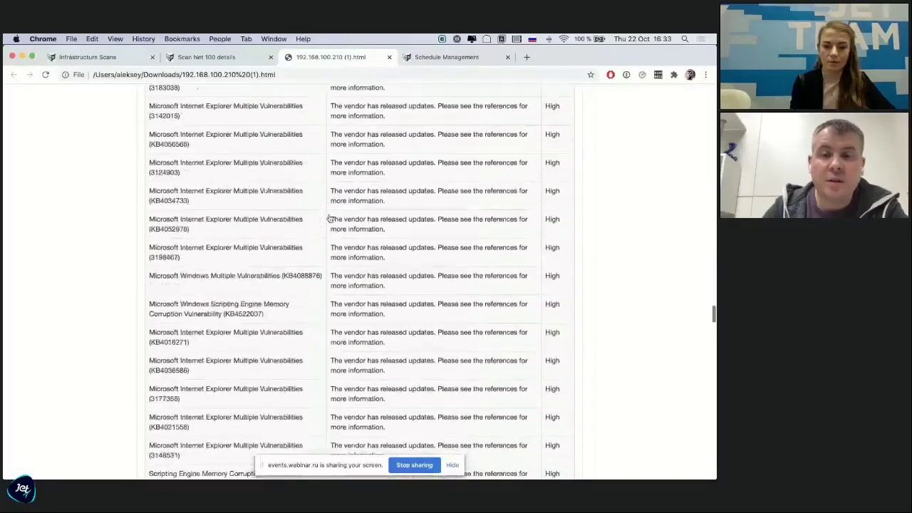
scroll(330, 218, down, 15)
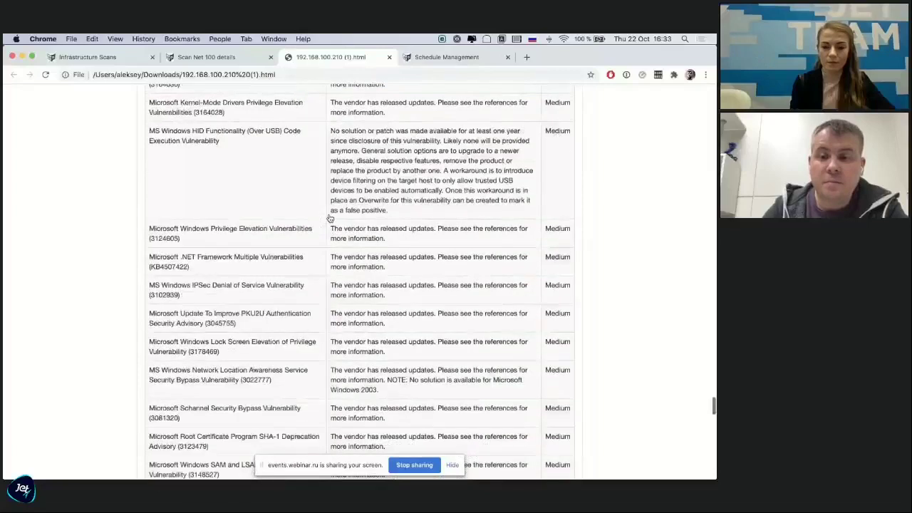
scroll(330, 218, up, 20)
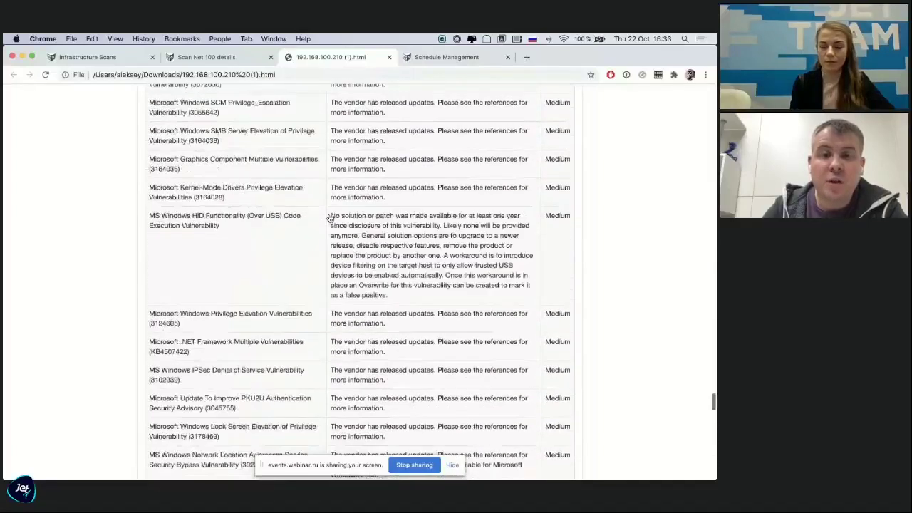
scroll(329, 217, up, 20)
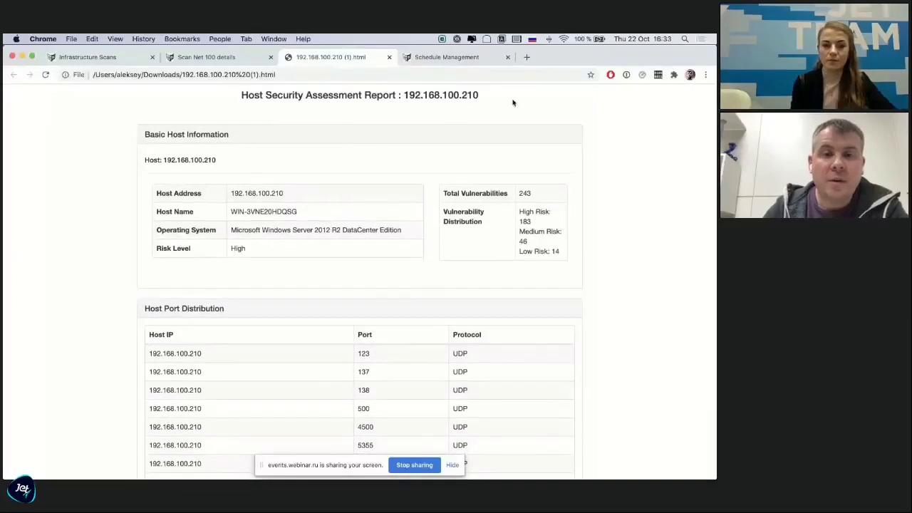
scroll(370, 310, down, 3)
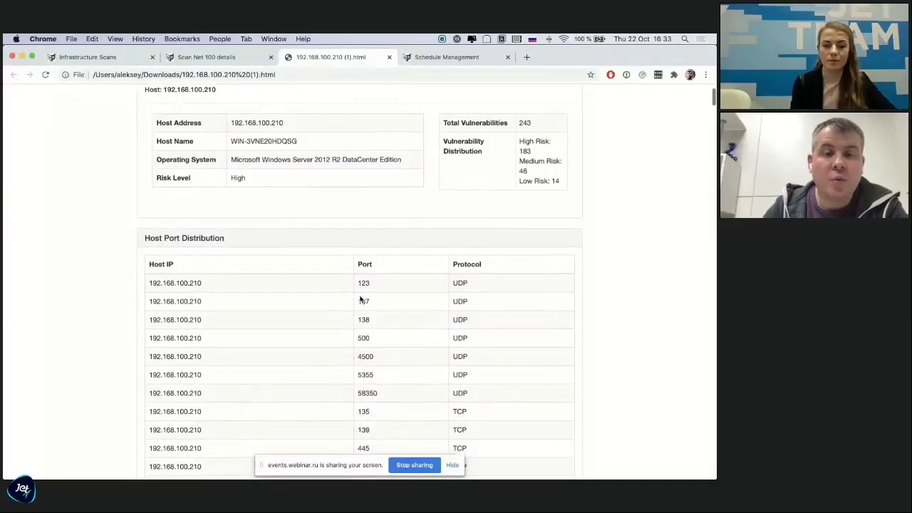
Close the HTML host report and look over the Schedule Management and Infrastructure Scans pages.
click(389, 57)
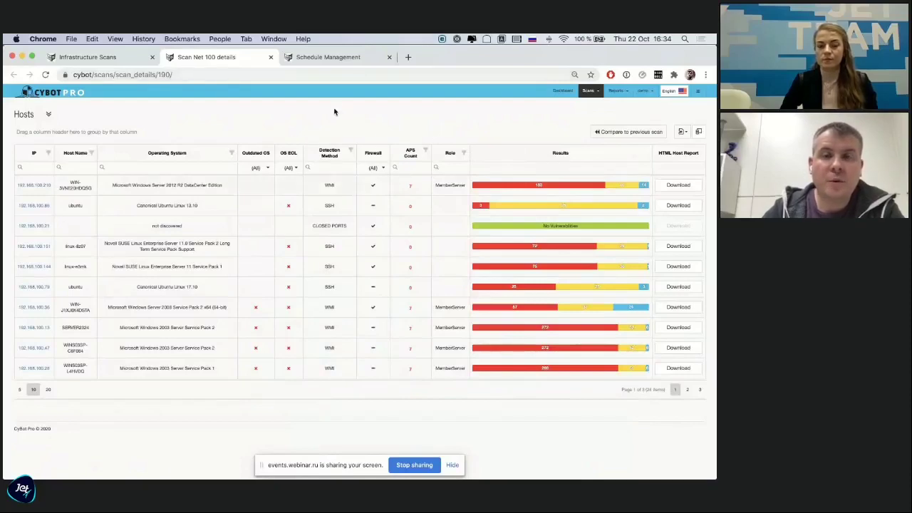
click(333, 58)
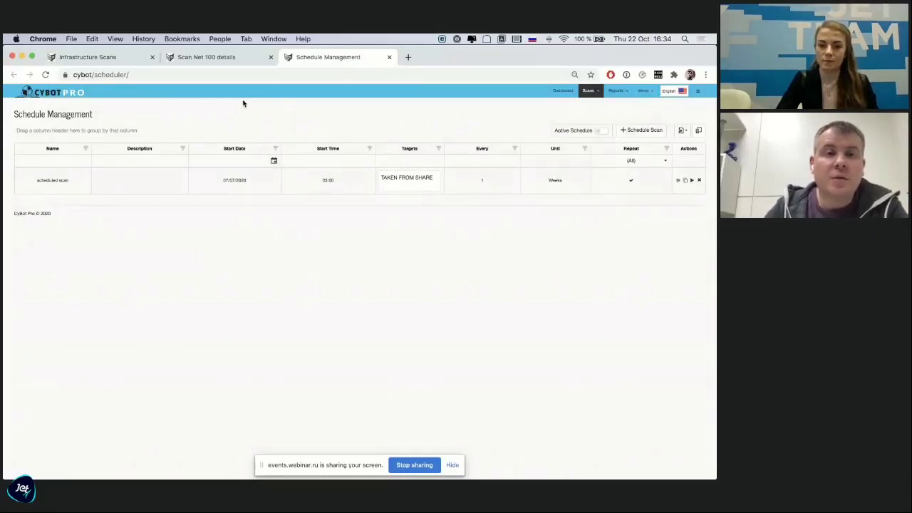
click(104, 57)
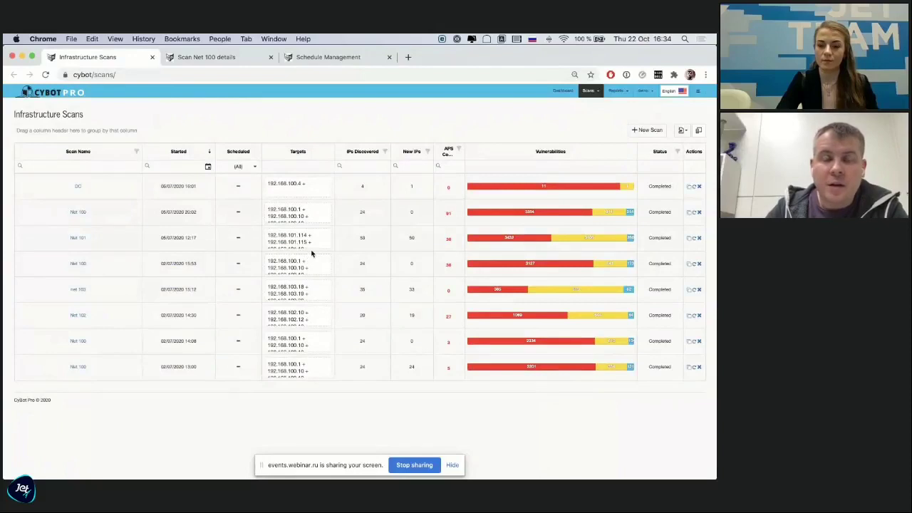
Switch to the browser window with the Hosts By Risk Report and view the available report types.
click(280, 40)
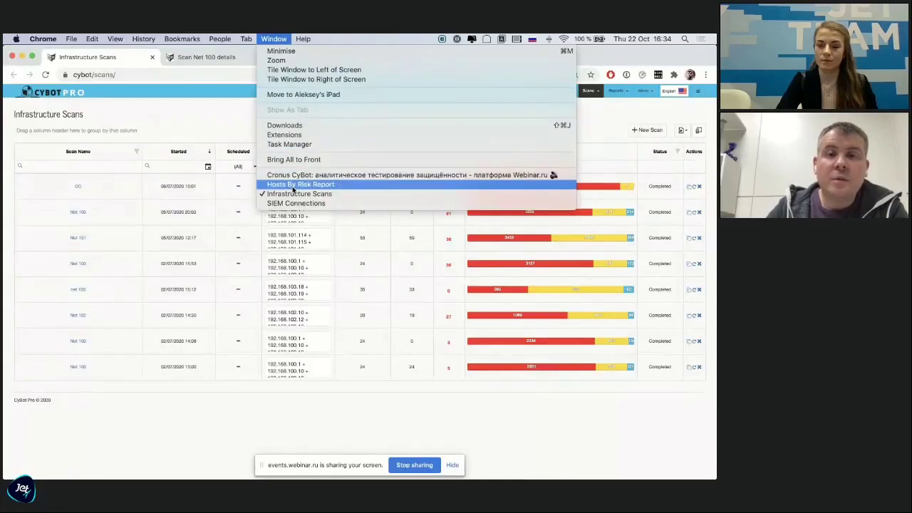
click(293, 185)
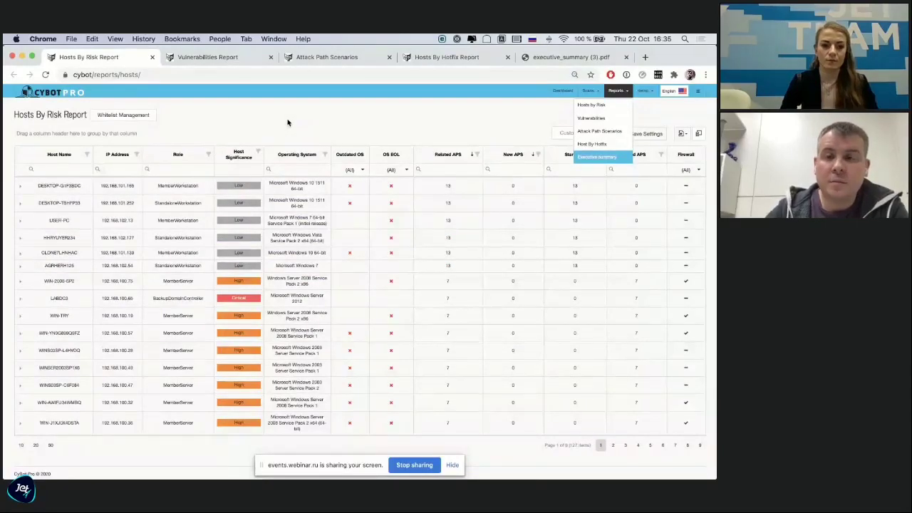
click(621, 91)
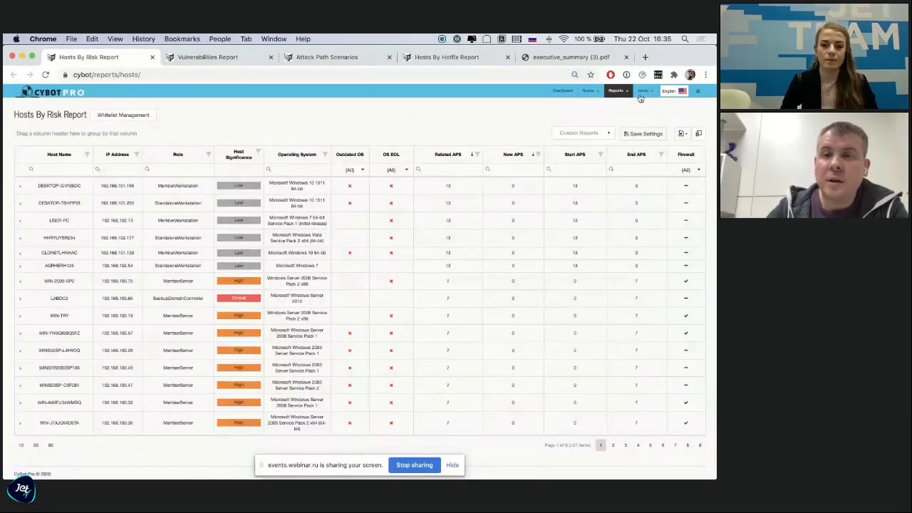
click(628, 92)
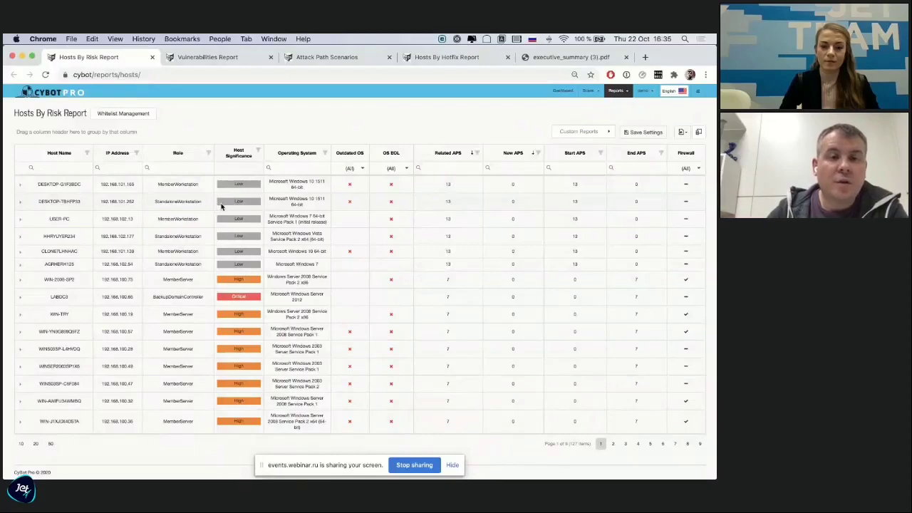
Expand DESKTOP-G1F3BDC in the Hosts By Risk Report to review its vulnerabilities, and collapse it again.
click(21, 187)
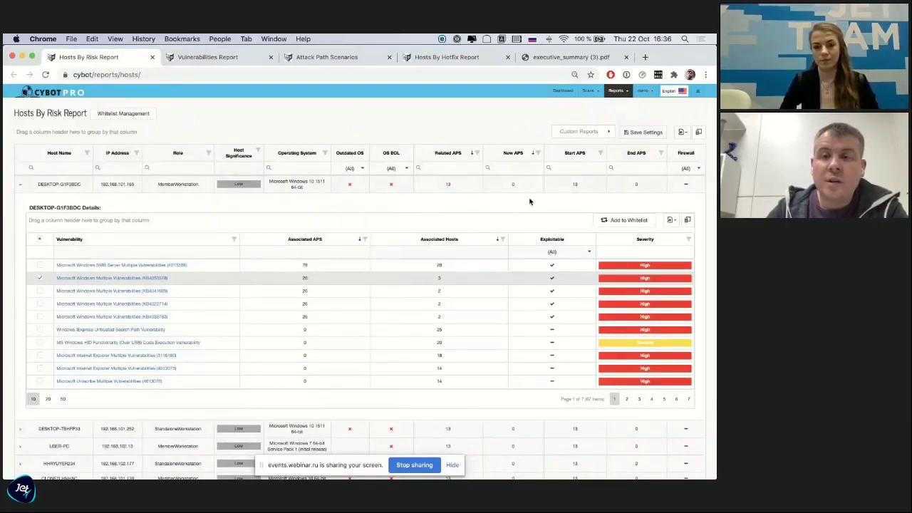
click(24, 185)
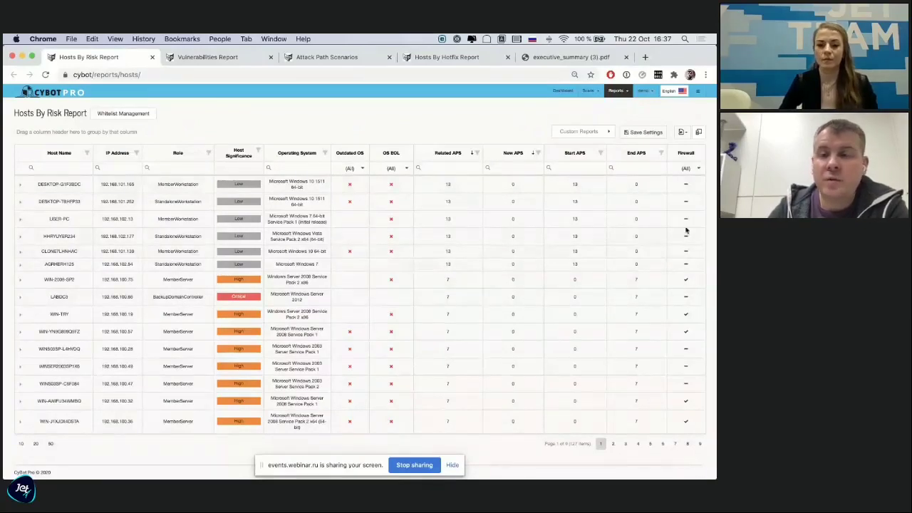
Add the MAC Address and Target Host Business Risks columns at the end of the Hosts By Risk Report table.
click(699, 133)
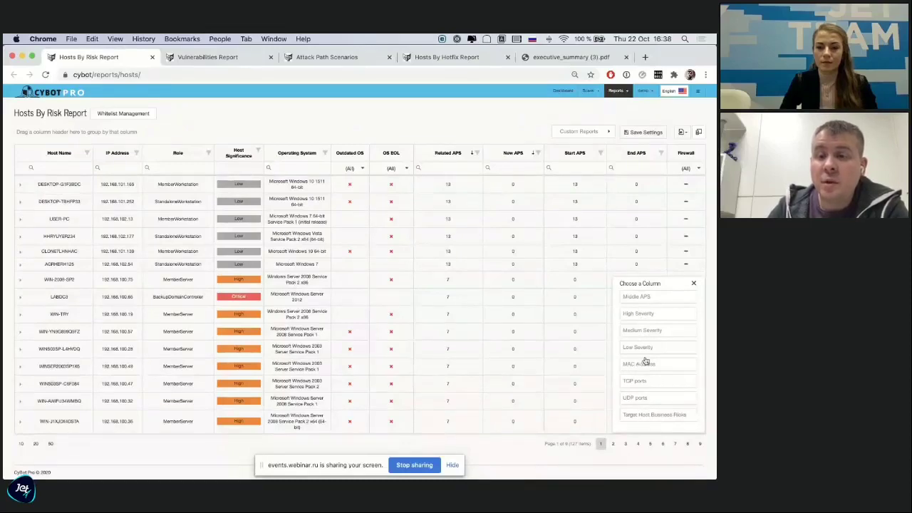
drag(645, 362, 708, 156)
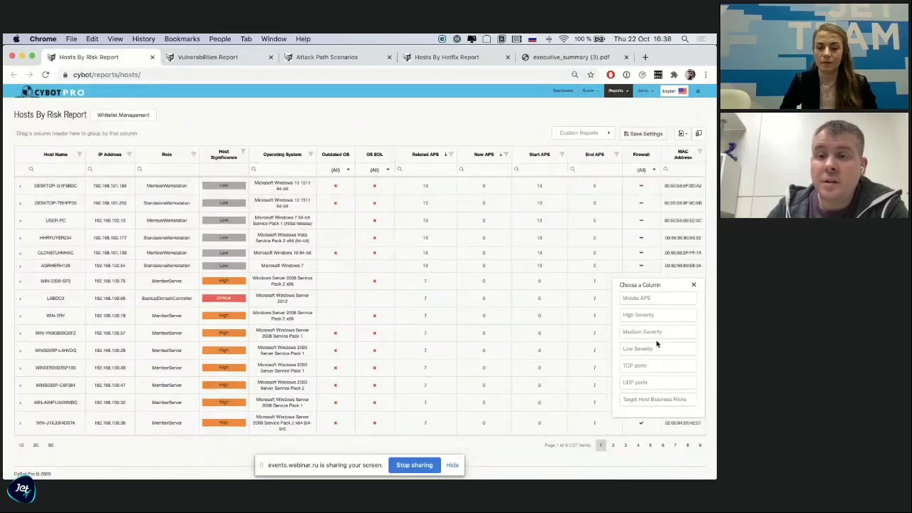
drag(640, 403, 701, 187)
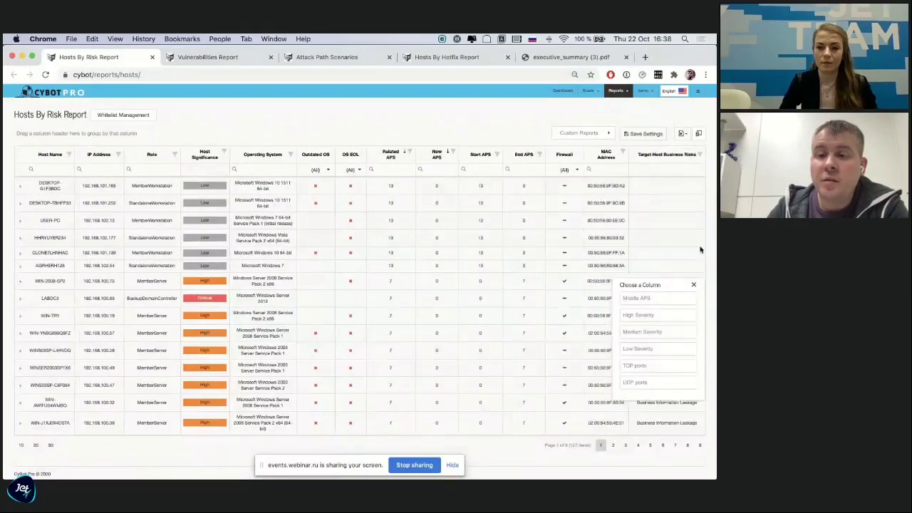
click(693, 284)
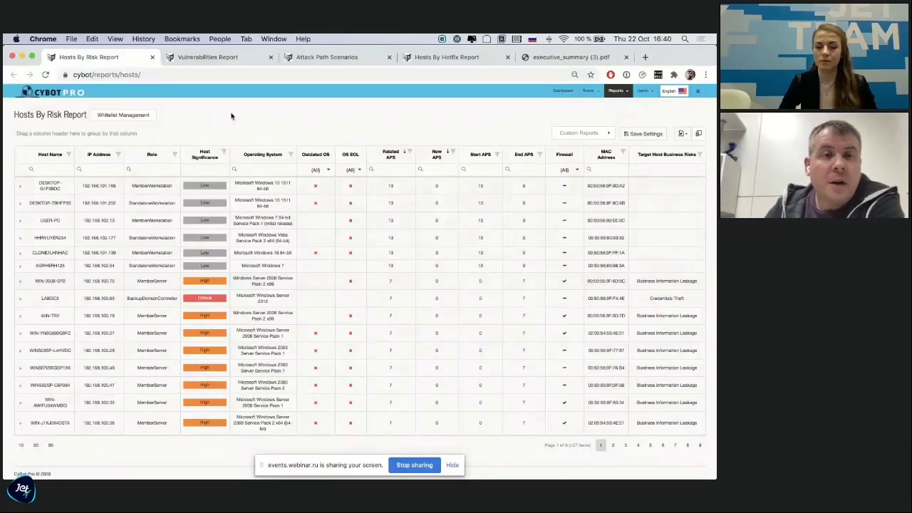
In the Vulnerabilities Report, expand Microsoft Windows SMB Server Multiple Vulnerabilities (4013389) and review its hosts and description page.
click(204, 57)
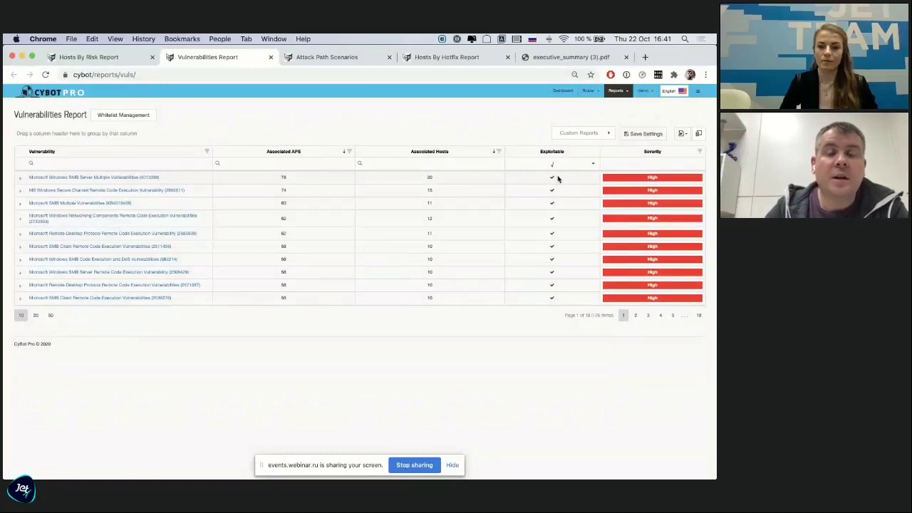
click(20, 178)
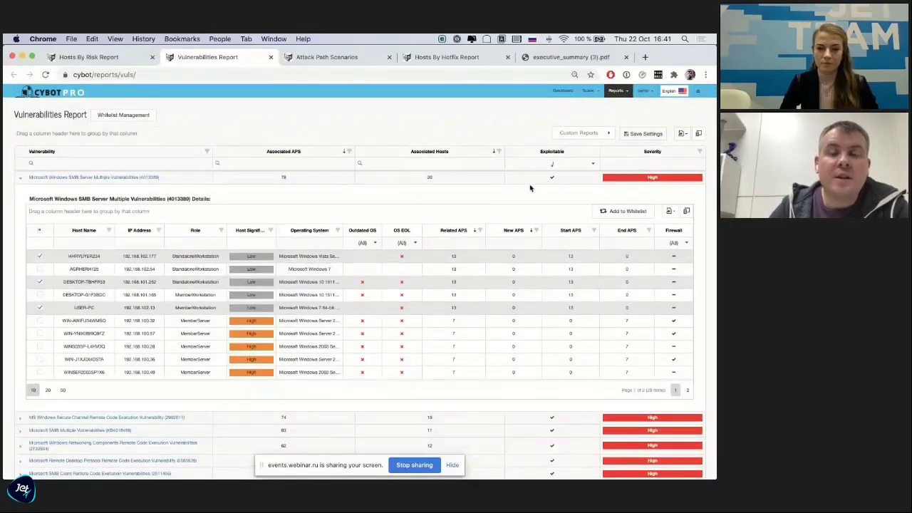
click(127, 177)
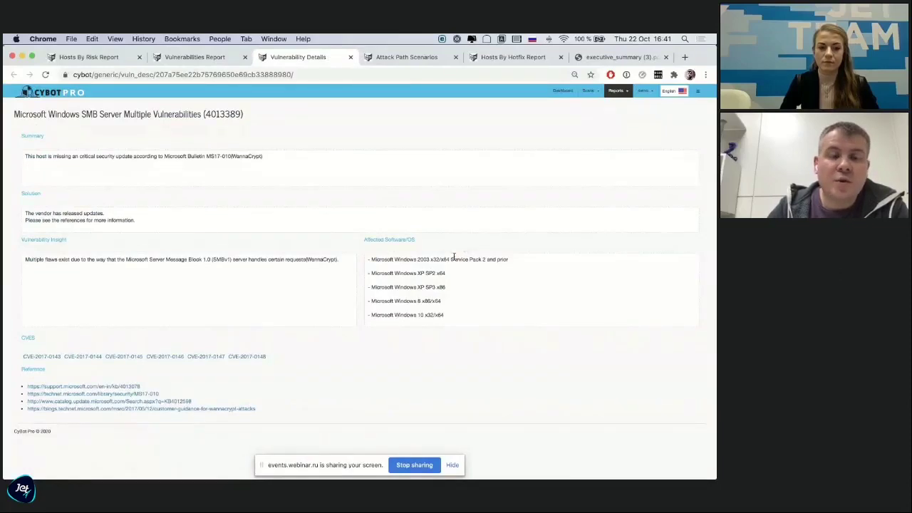
scroll(472, 273, down, 2)
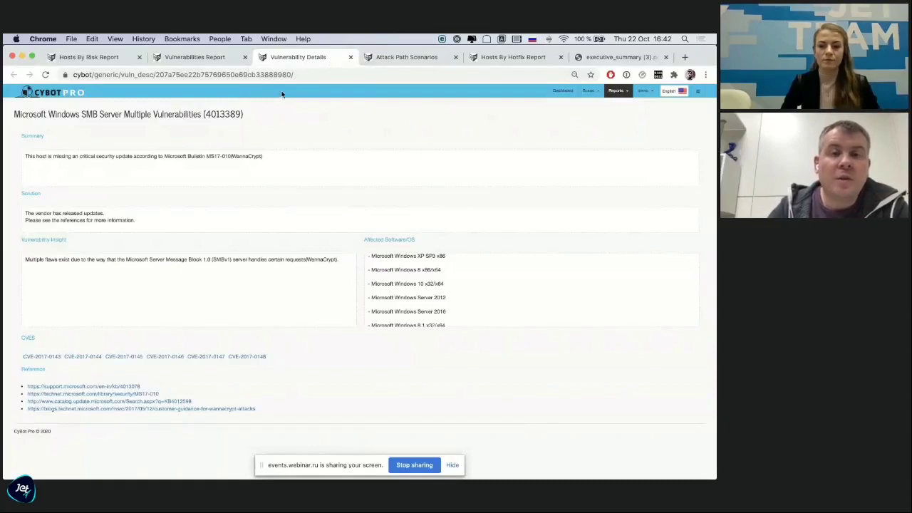
click(349, 57)
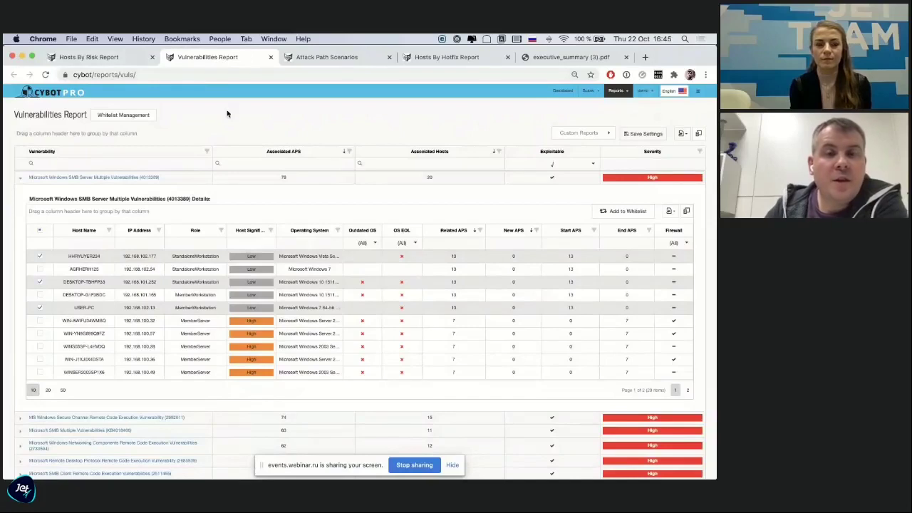
Open the Attack Path Scenarios report and sort the scenarios by their number of steps.
click(335, 58)
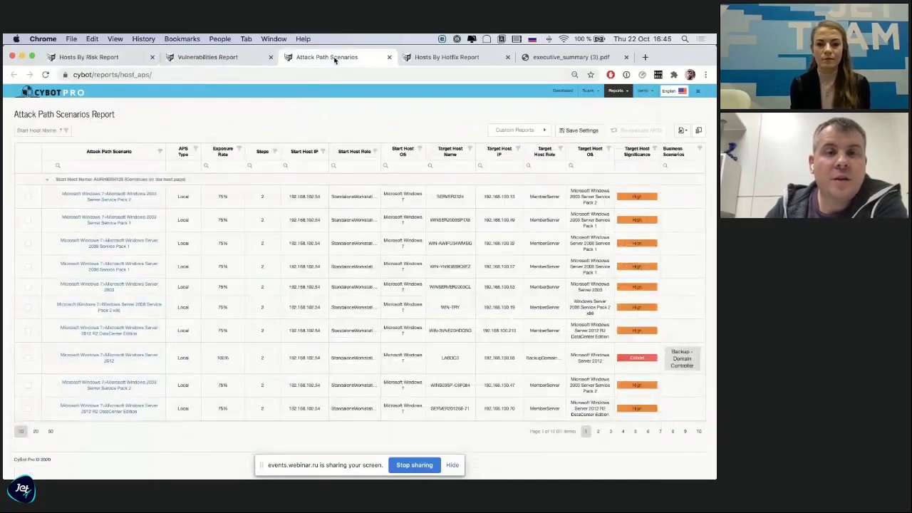
click(261, 154)
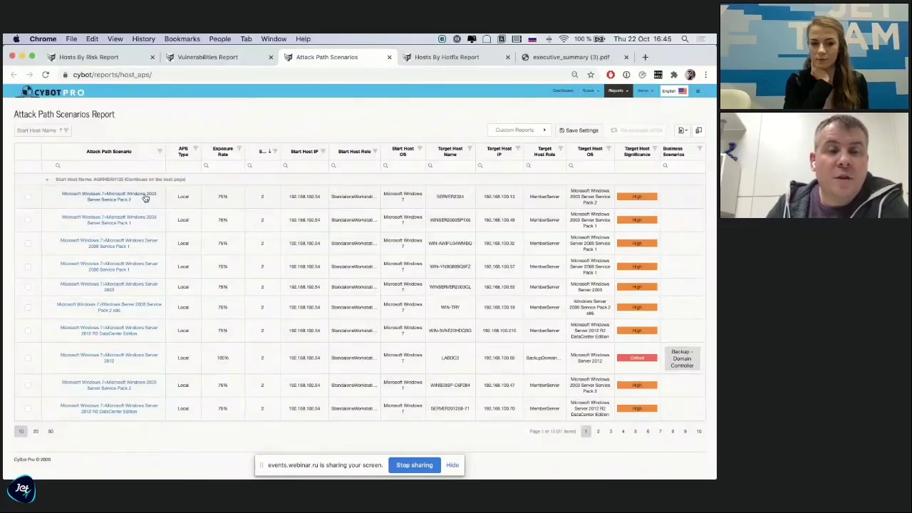
View the attack path graph of the first scenario, Microsoft Windows 7 to Microsoft Windows 2003 Server Service Pack 2, including its host details.
click(146, 197)
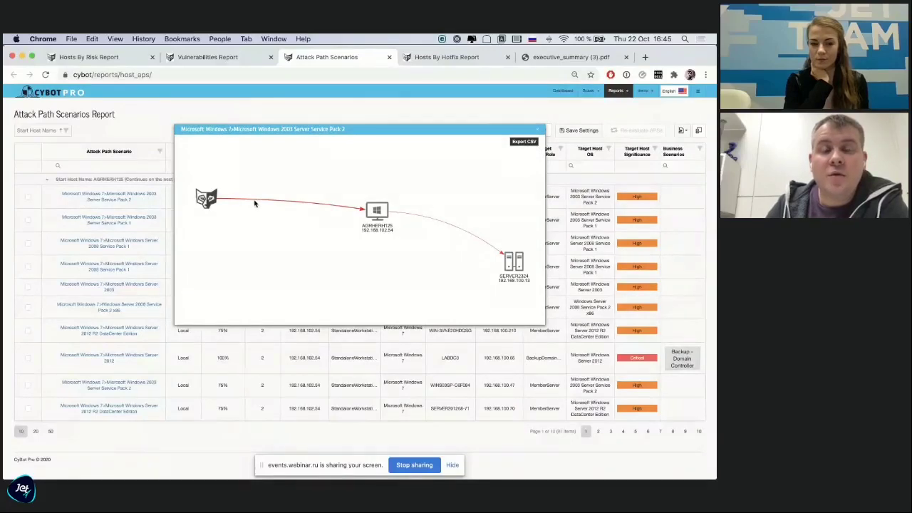
click(371, 209)
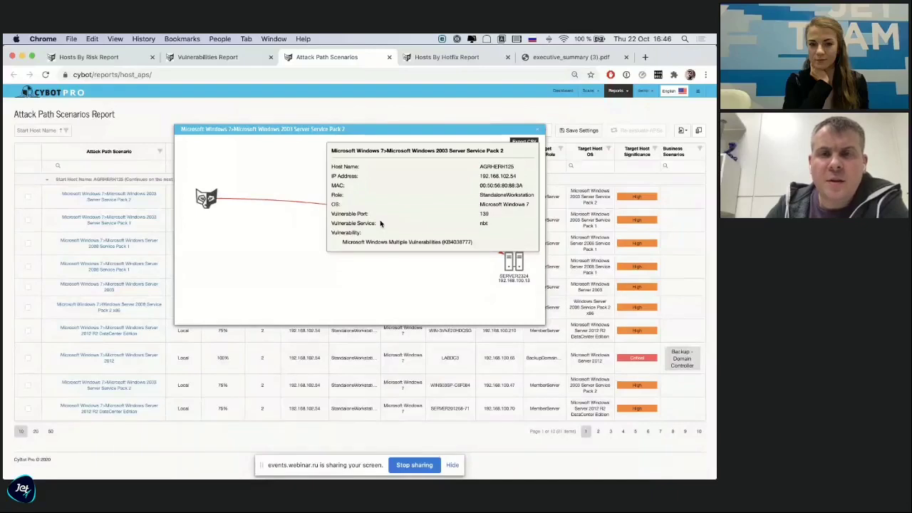
mouse_move(522, 269)
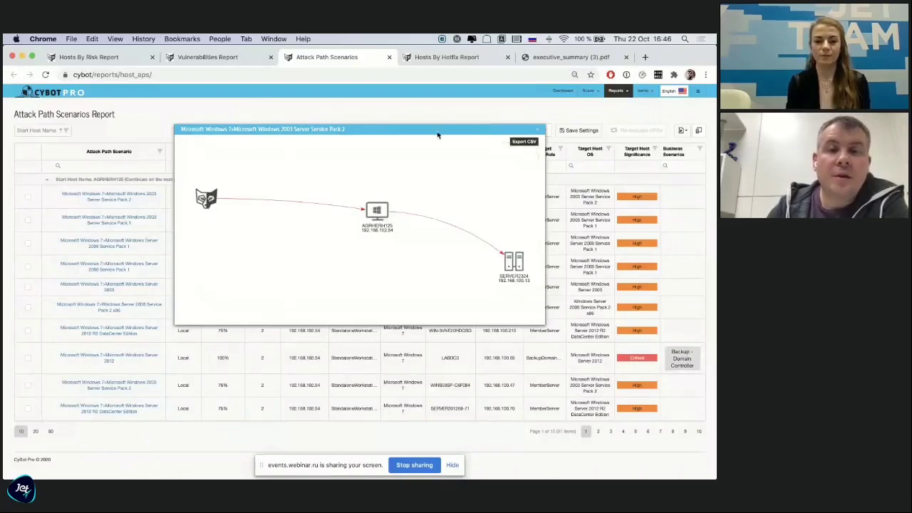
click(536, 129)
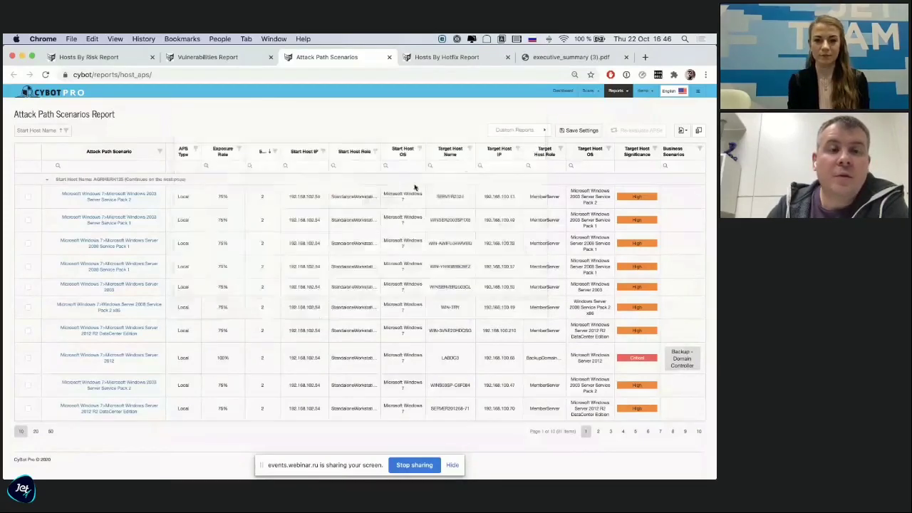
click(145, 197)
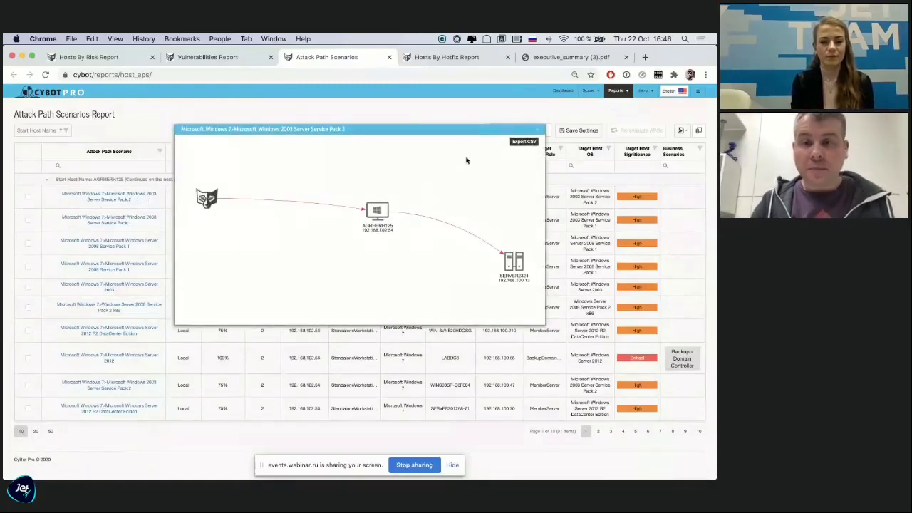
click(537, 130)
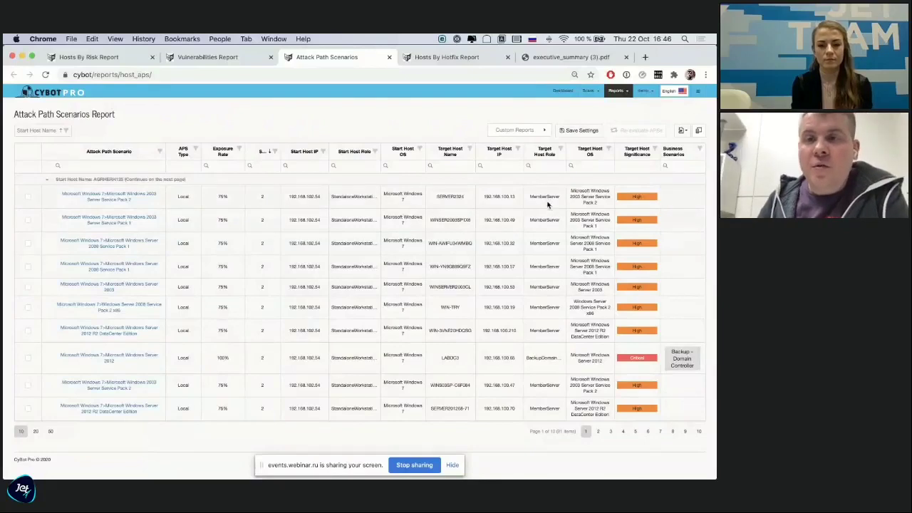
Select the first attack path scenario to check that it can be re-evaluated and clear the selection.
click(27, 196)
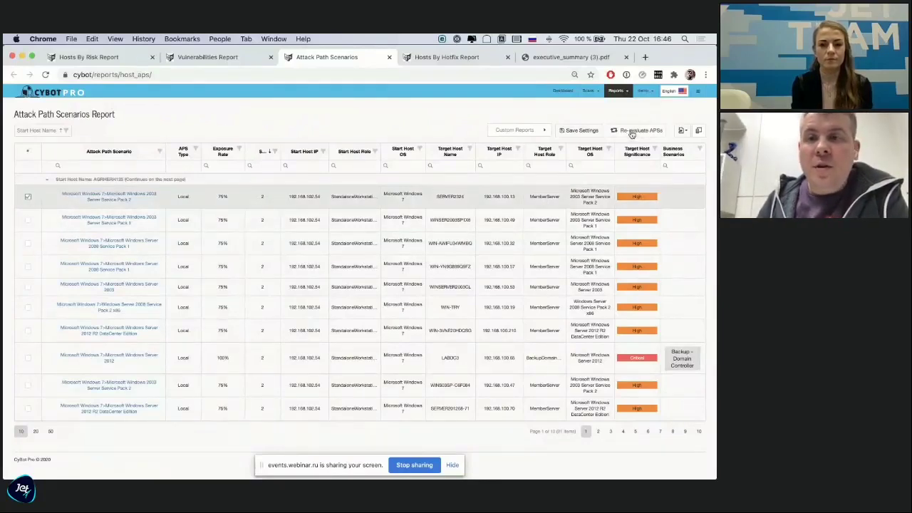
click(29, 198)
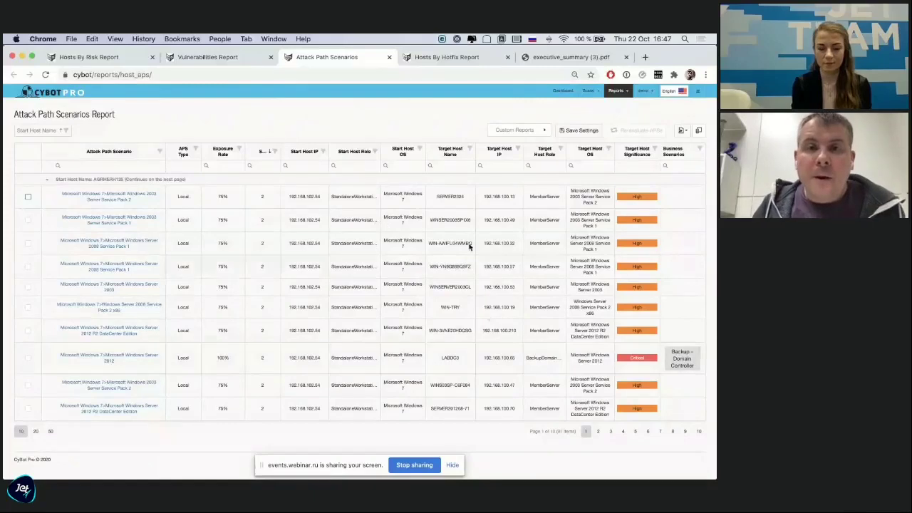
In the Hosts By Hotfix Report, expand the first host and browse its missing hotfix list through page 4.
click(453, 64)
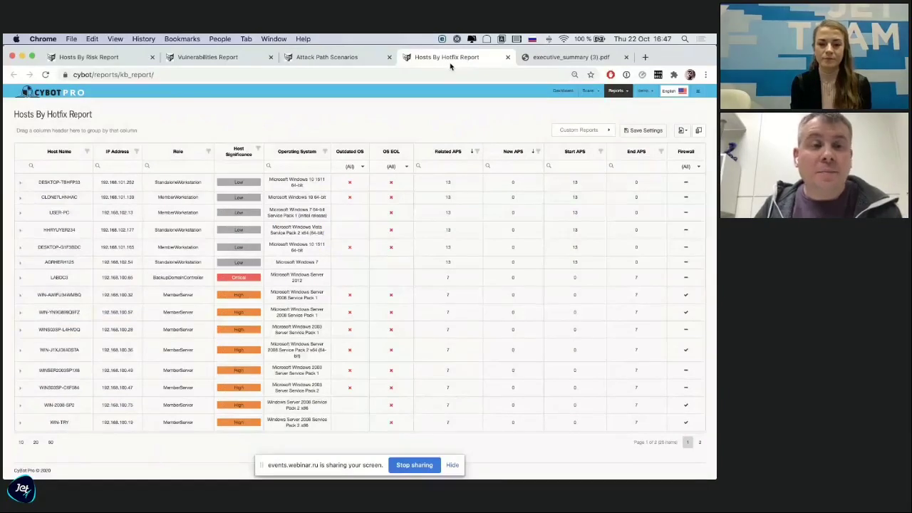
click(20, 185)
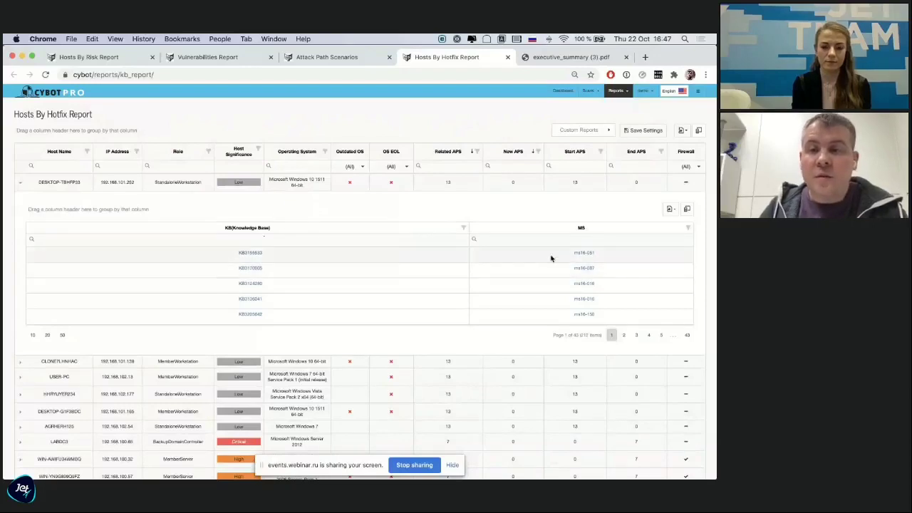
click(623, 335)
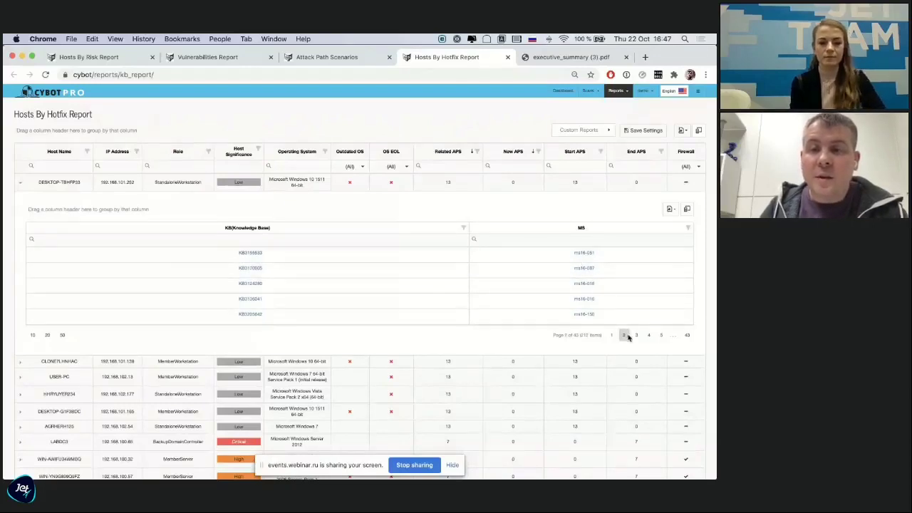
click(636, 335)
click(649, 335)
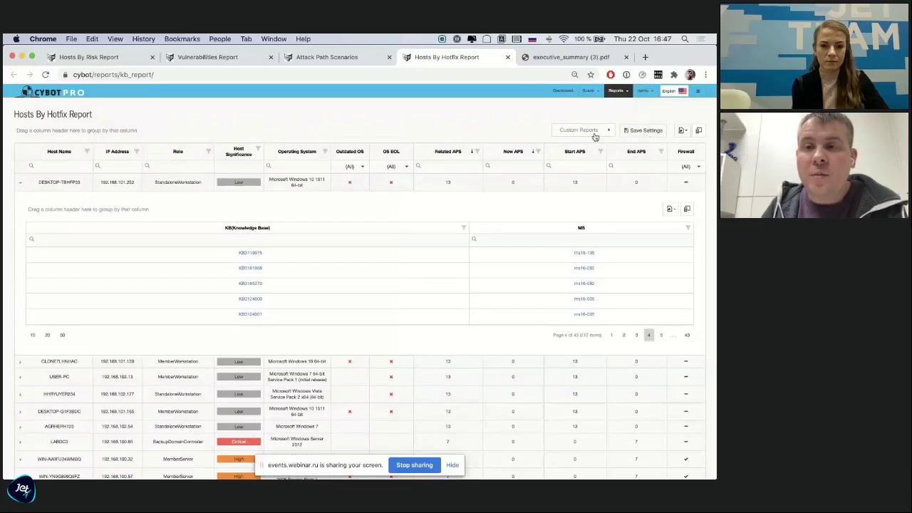
Review the additional columns available for the hotfix report and the export formats of the hosts table and the nested hotfix list.
click(698, 131)
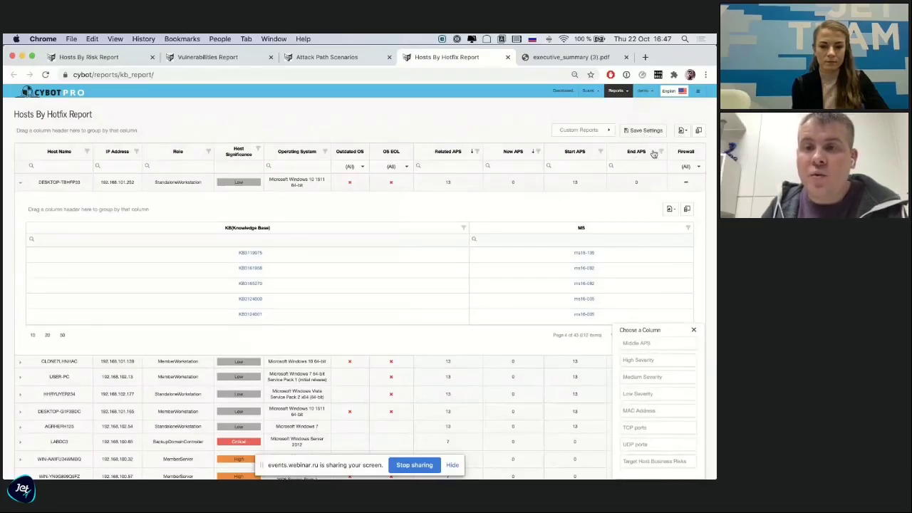
click(610, 165)
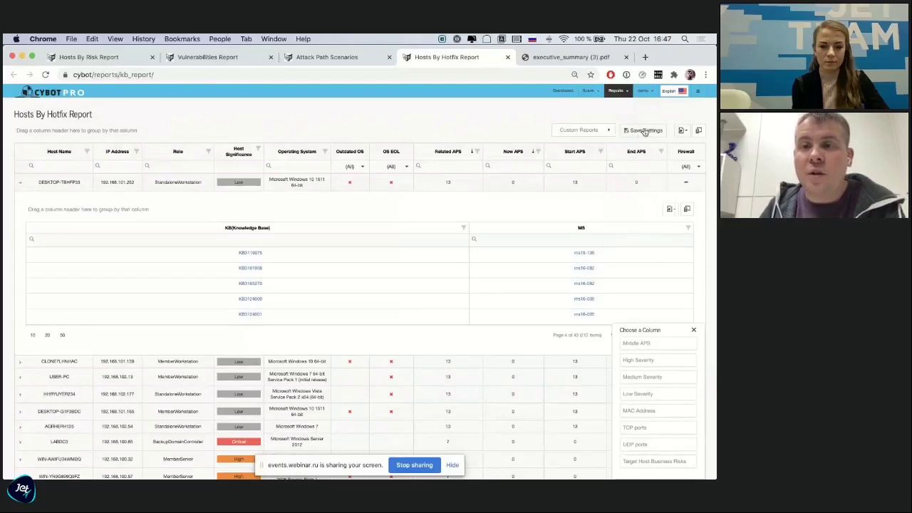
click(683, 131)
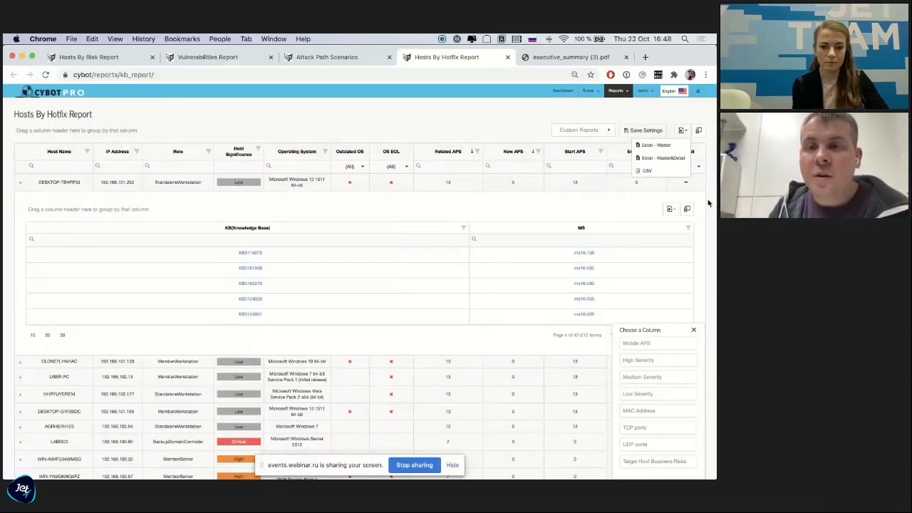
click(665, 163)
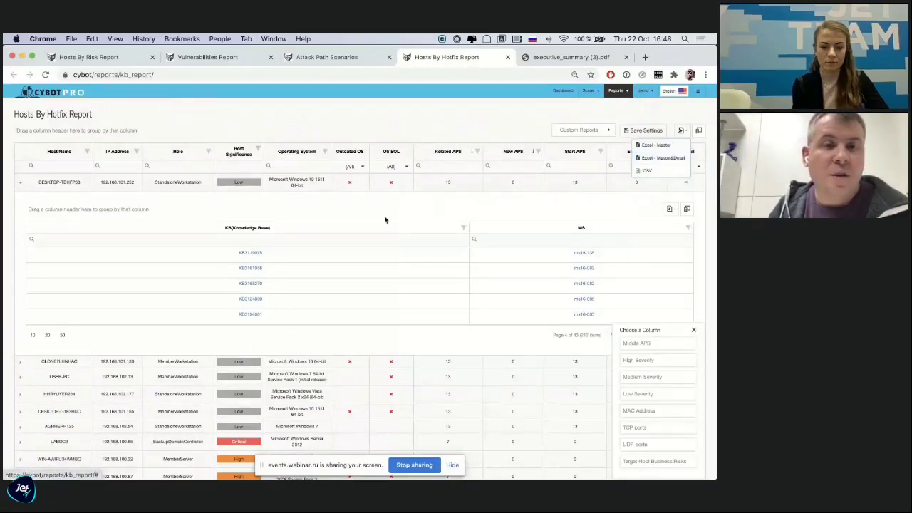
click(671, 209)
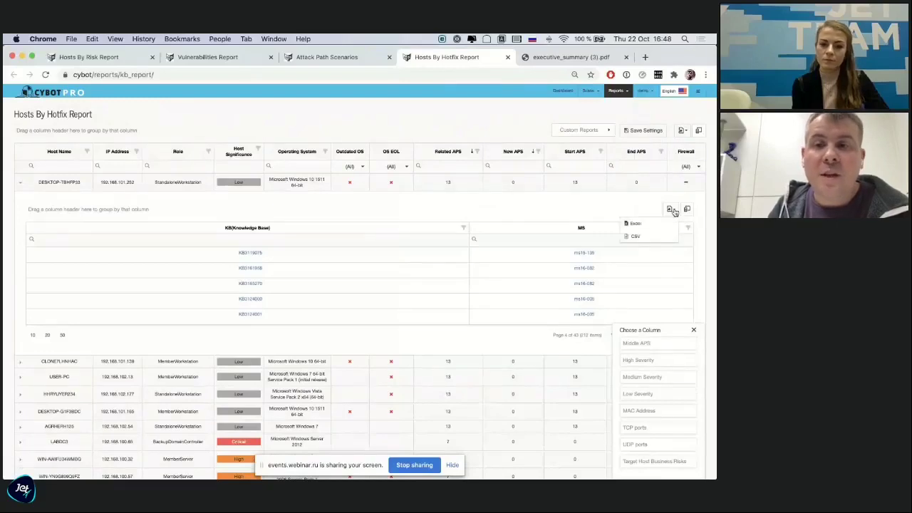
click(431, 228)
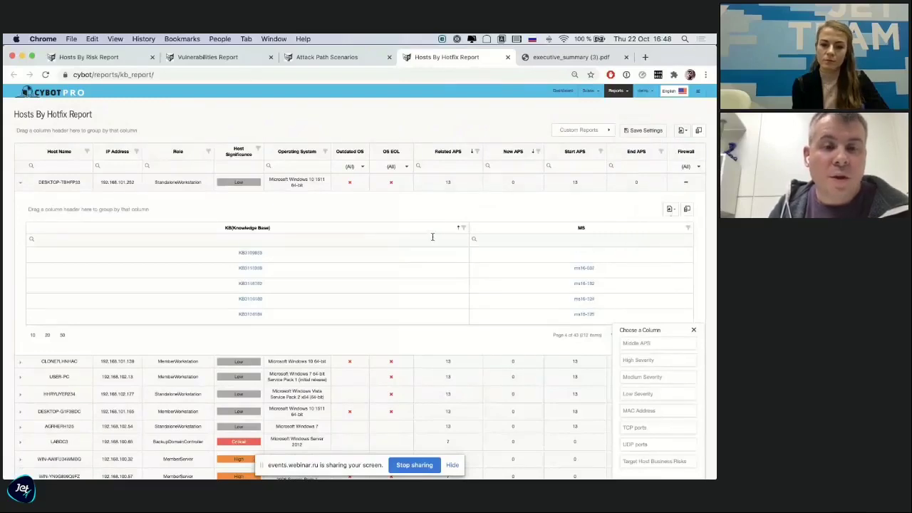
Close the column chooser and collapse the first host's hotfix details.
scroll(431, 238, down, 3)
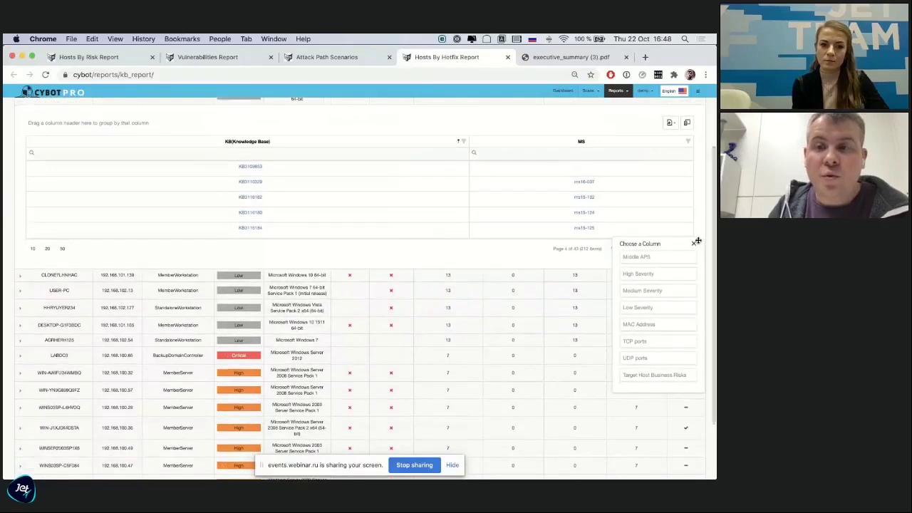
click(695, 243)
scroll(183, 256, up, 2)
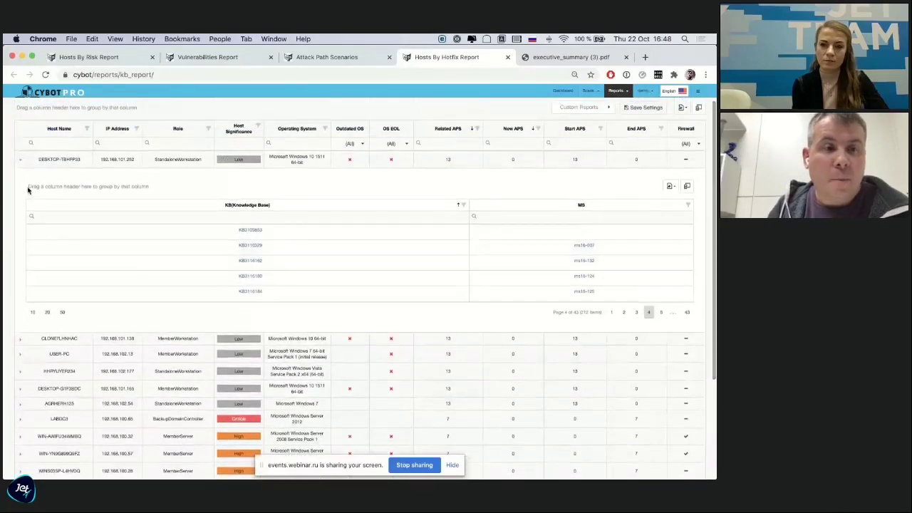
click(21, 165)
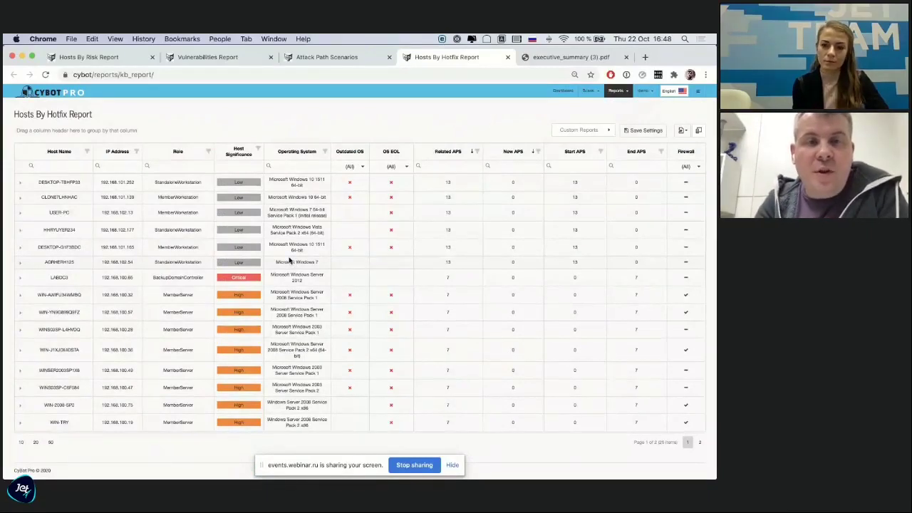
Collapse the Microsoft Windows SMB Server Multiple Vulnerabilities (4013389) details in the Vulnerabilities Report and return to the Hosts By Risk Report.
click(230, 61)
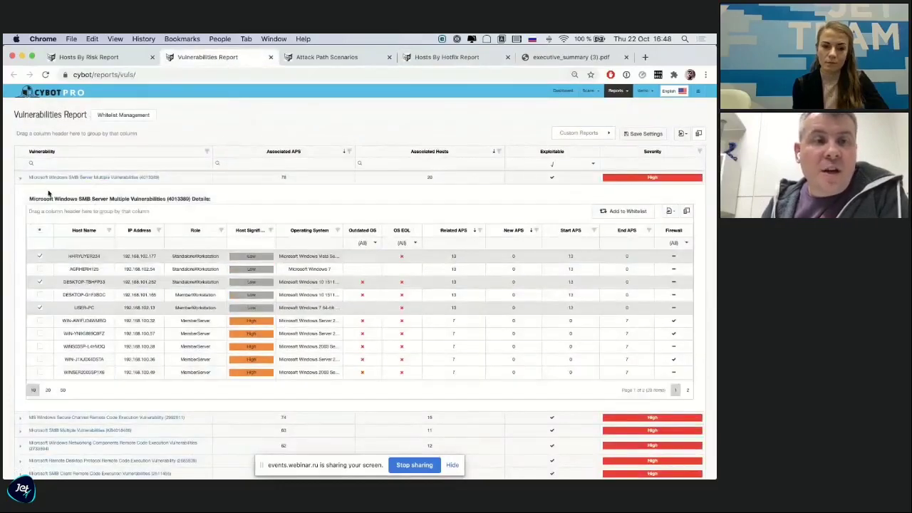
click(21, 179)
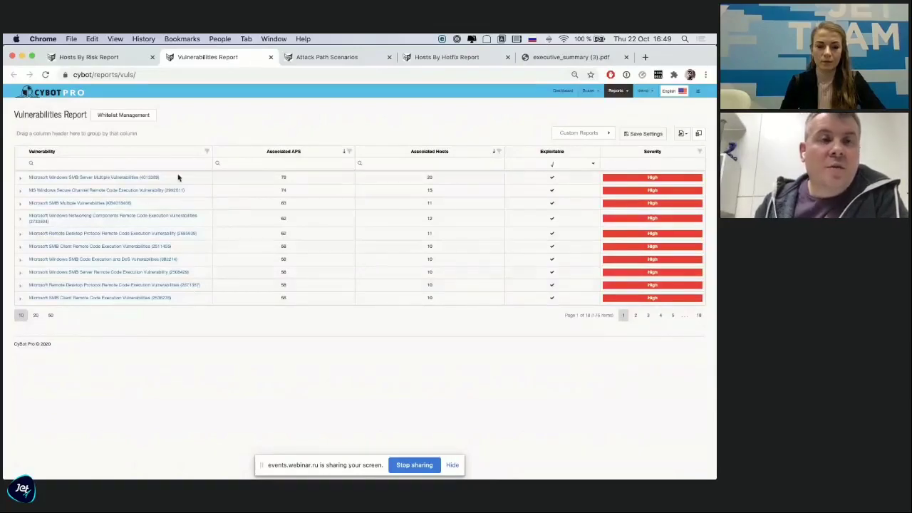
click(98, 57)
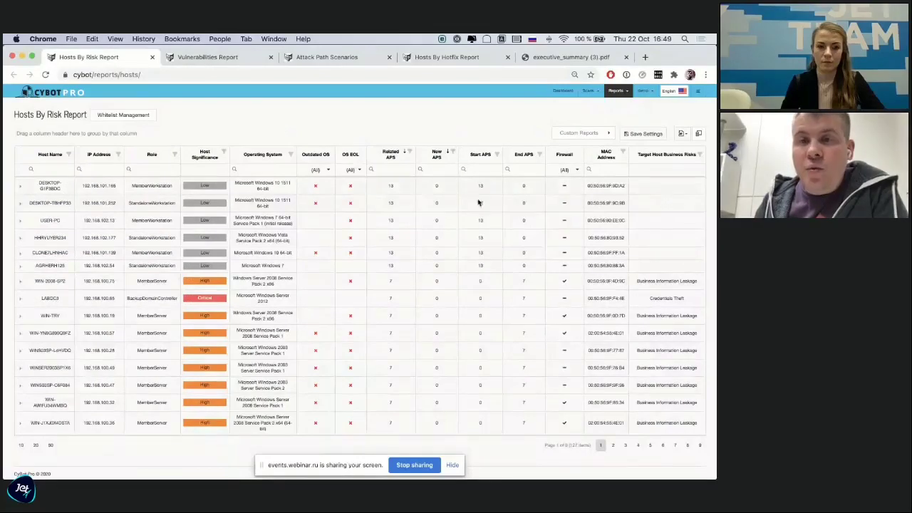
Open the executive report in executive_summary (3).pdf.
click(567, 59)
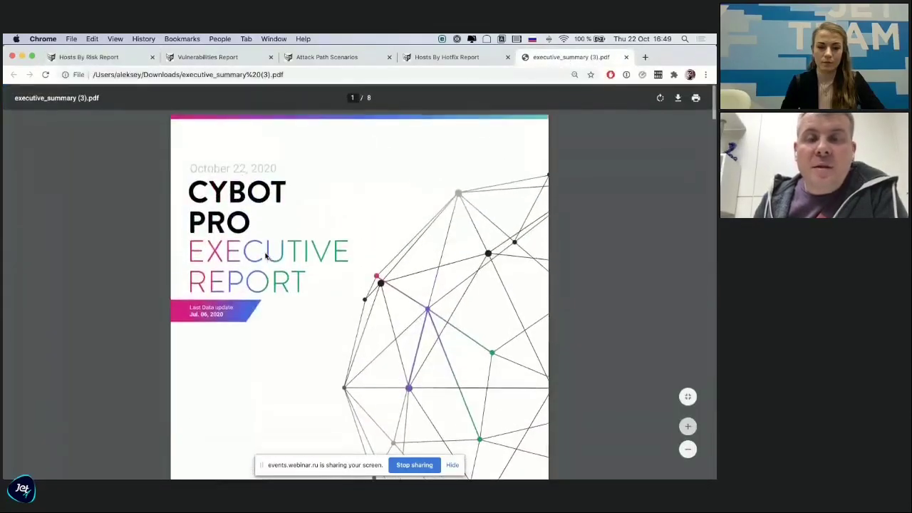